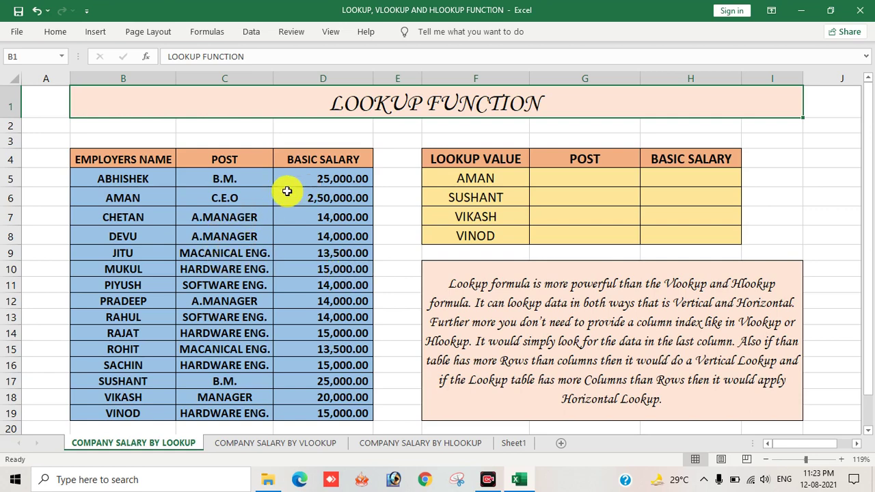
Step: Examine the employee name, post and basic salary columns of the data table and the lookup values in the second table
{"action": "left_click_drag", "start_coordinate": [141, 178], "coordinate": [143, 412]}
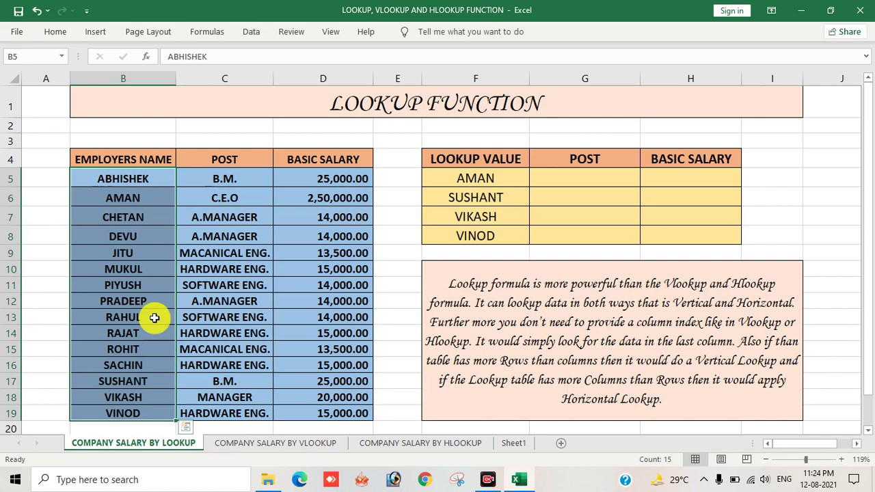
{"action": "left_click_drag", "start_coordinate": [222, 178], "coordinate": [229, 413]}
{"action": "left_click_drag", "start_coordinate": [335, 179], "coordinate": [340, 412]}
{"action": "left_click", "coordinate": [306, 346]}
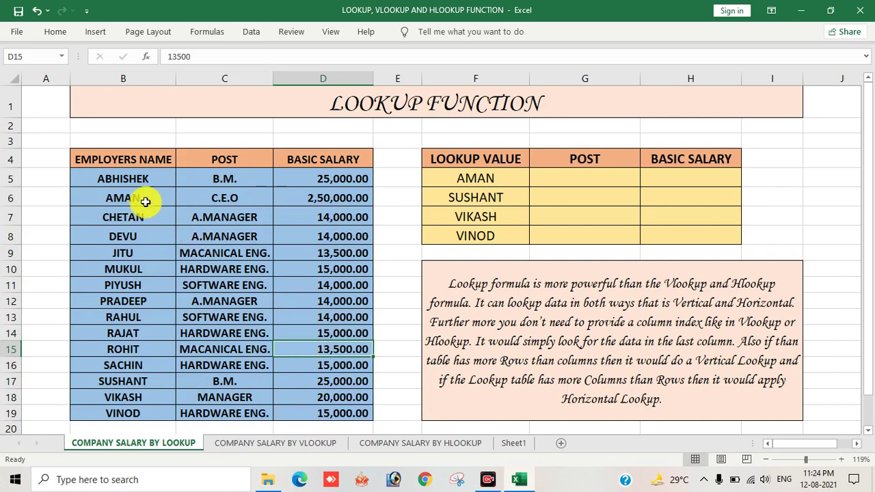
{"action": "left_click", "coordinate": [356, 109]}
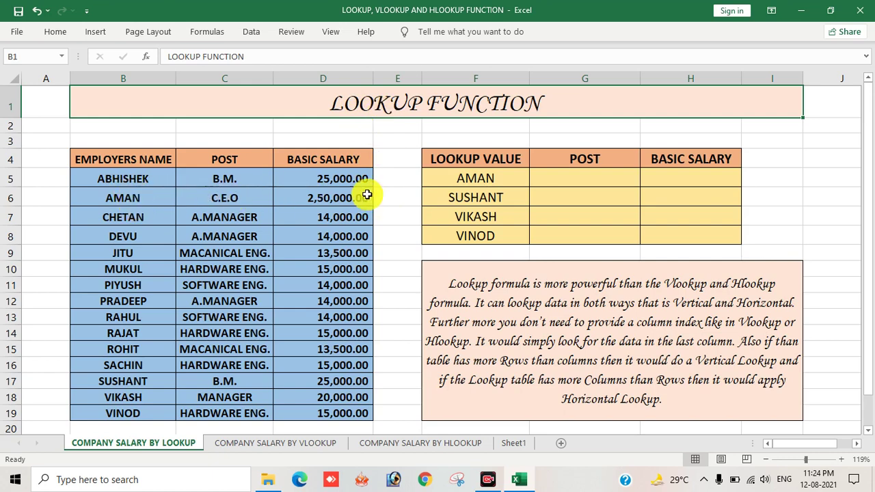
{"action": "left_click_drag", "start_coordinate": [453, 180], "coordinate": [476, 219]}
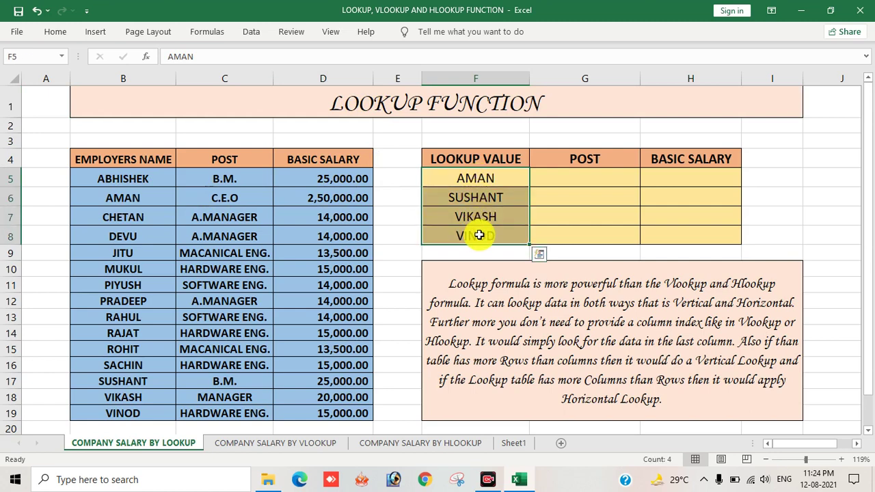
{"action": "left_click", "coordinate": [585, 177]}
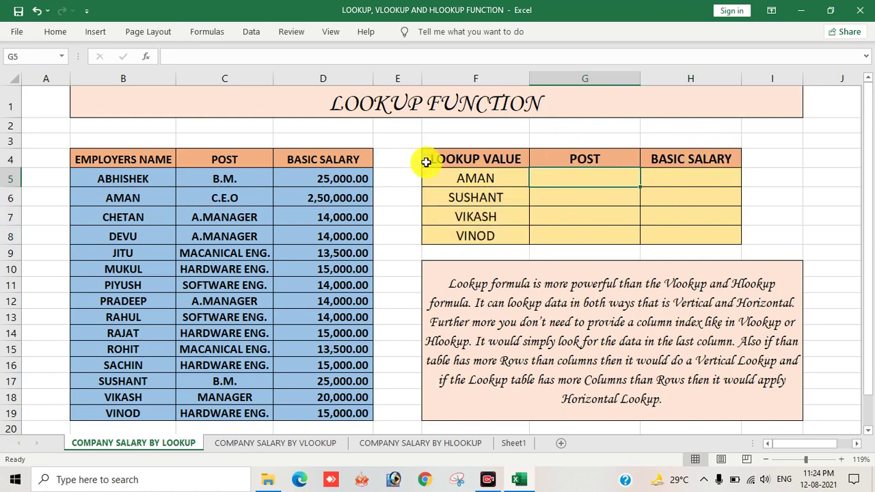
{"action": "left_click_drag", "start_coordinate": [110, 176], "coordinate": [295, 212]}
{"action": "left_click_drag", "start_coordinate": [209, 177], "coordinate": [209, 413]}
{"action": "left_click", "coordinate": [139, 237]}
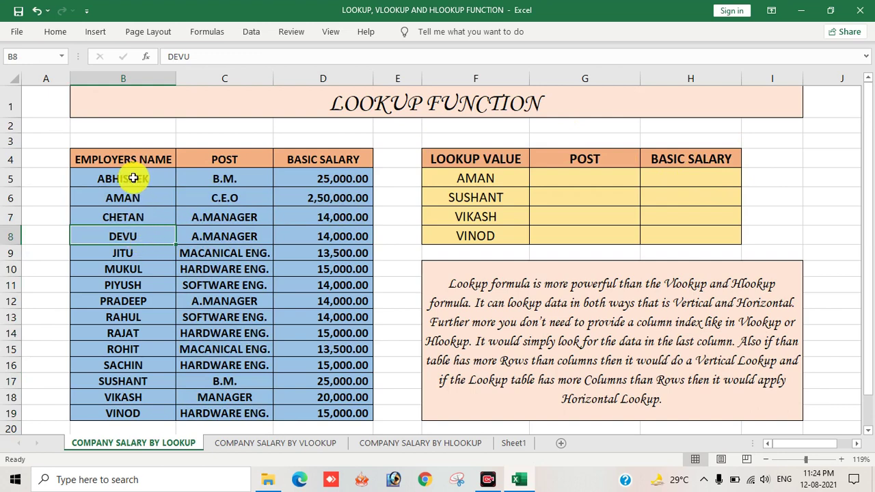
{"action": "left_click_drag", "start_coordinate": [147, 179], "coordinate": [135, 415]}
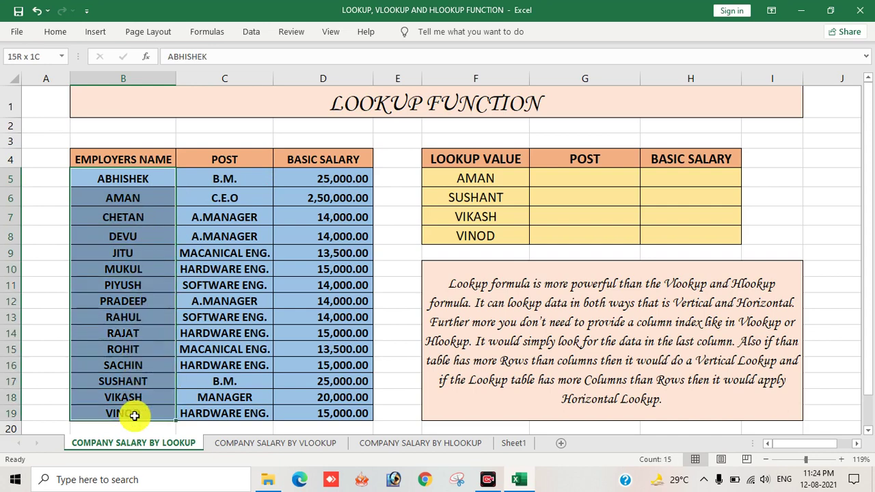
Step: Enter =LOOKUP(F5,B5:D19,C5:C19) in the Post cell G5 and fill it down to G8
{"action": "left_click", "coordinate": [583, 179]}
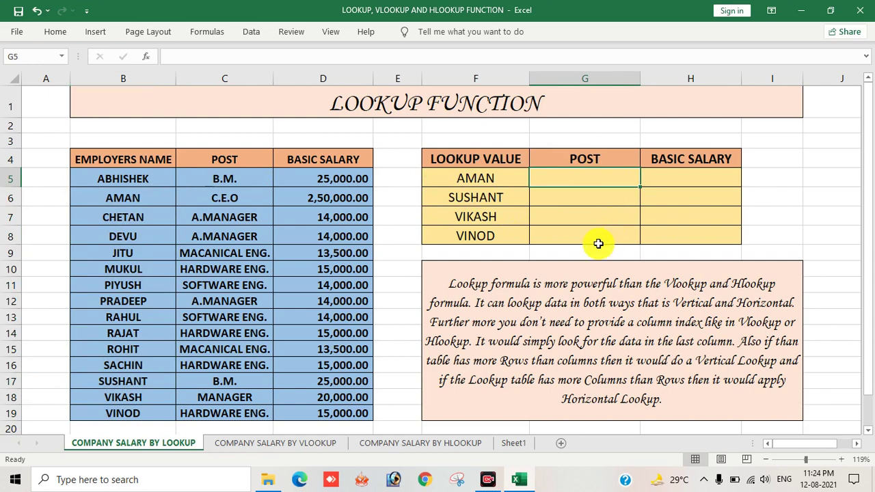
{"action": "type", "text": "=loo"}
{"action": "key", "text": "Tab"}
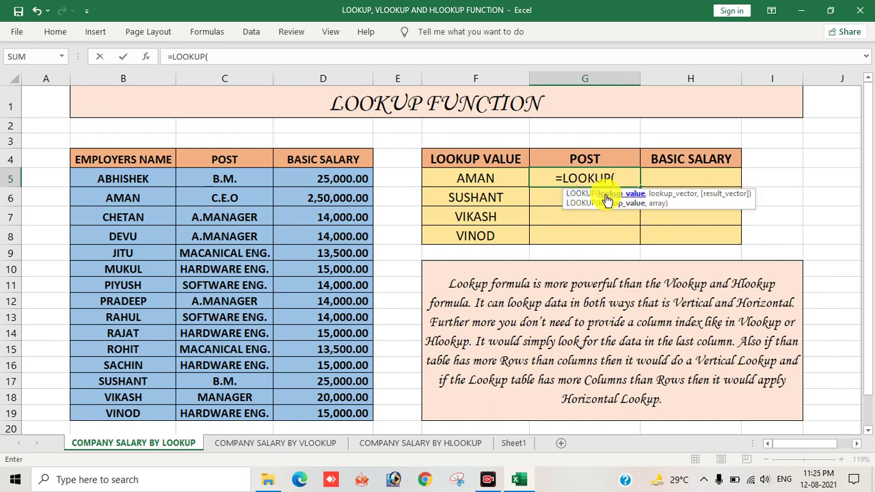
{"action": "left_click", "coordinate": [500, 180]}
{"action": "type", "text": ","}
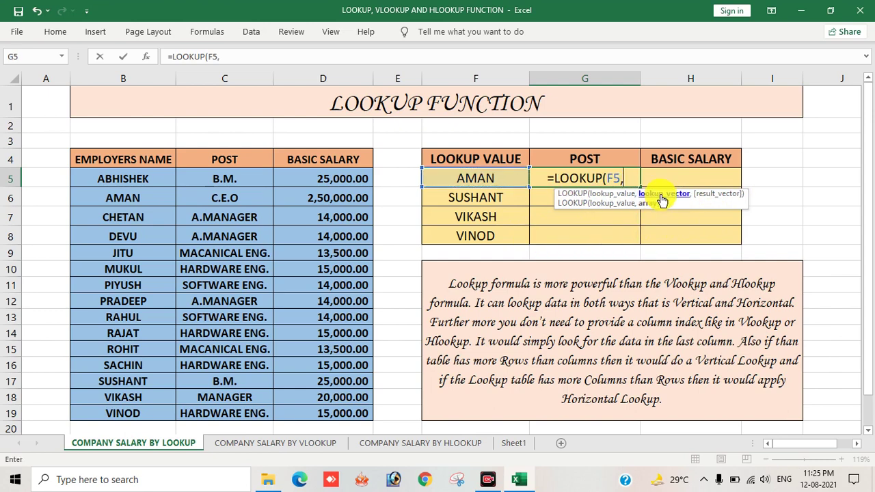
{"action": "left_click_drag", "start_coordinate": [123, 178], "coordinate": [341, 413]}
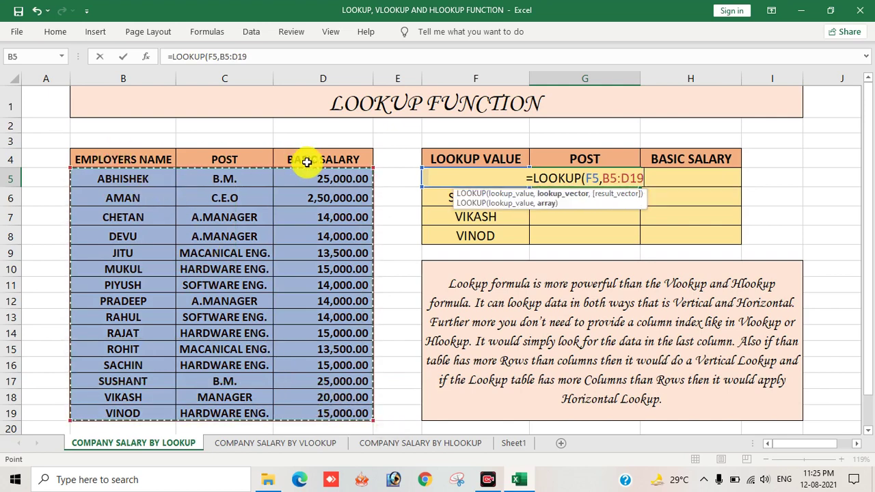
{"action": "type", "text": ","}
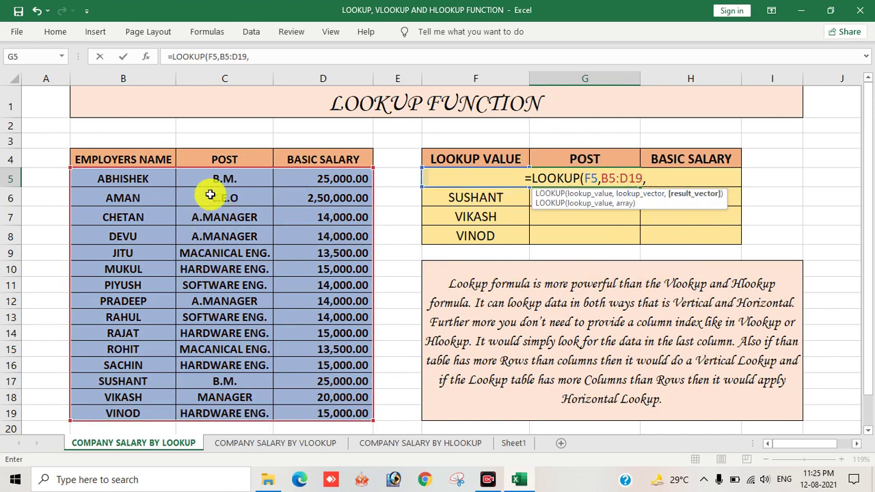
{"action": "left_click_drag", "start_coordinate": [220, 185], "coordinate": [228, 410]}
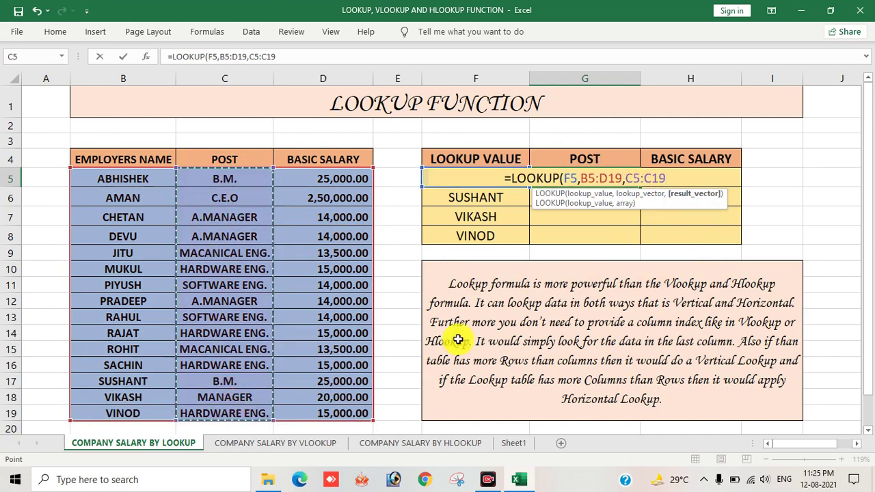
{"action": "type", "text": ")"}
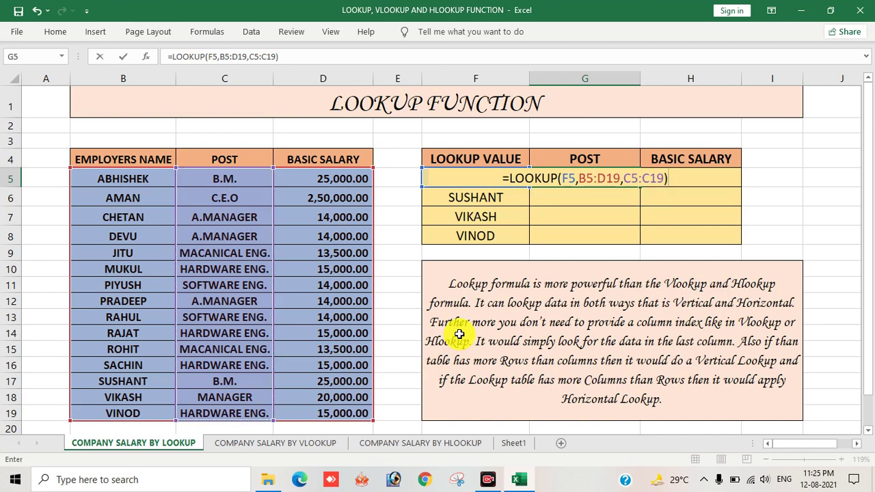
{"action": "key", "text": "Return"}
{"action": "left_click", "coordinate": [570, 176]}
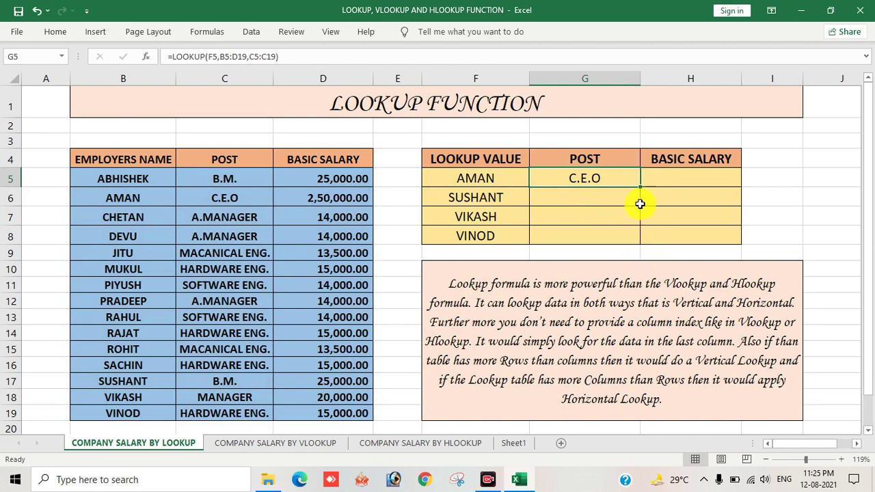
{"action": "left_click_drag", "start_coordinate": [640, 188], "coordinate": [627, 233]}
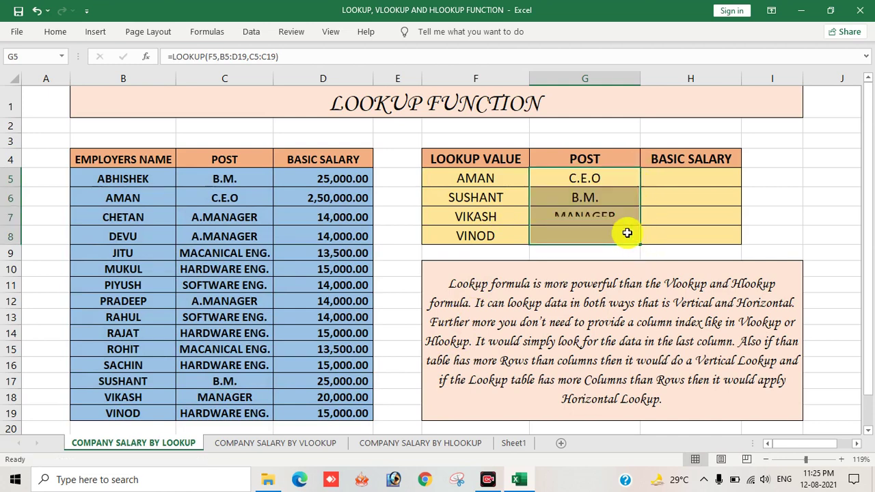
Step: Test the copied formula by setting the lookup value in F7 to the same employee as F5, and inspect G7
{"action": "left_click", "coordinate": [489, 221]}
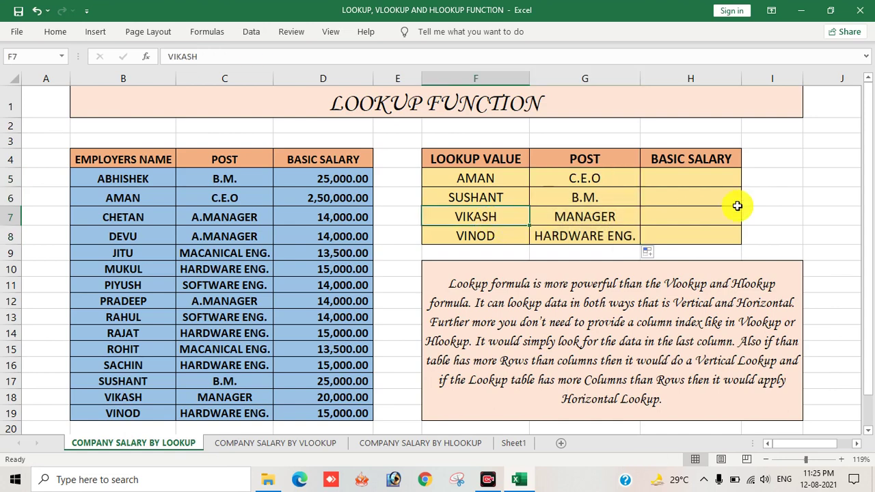
{"action": "type", "text": "AMAN"}
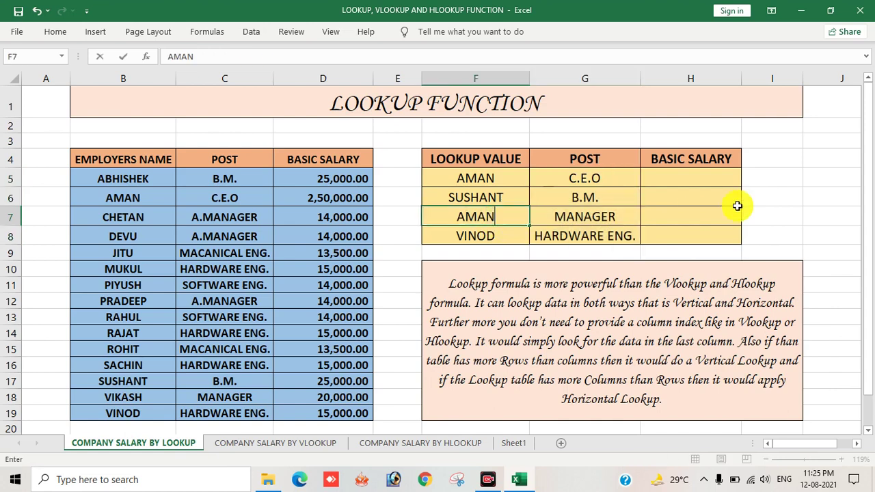
{"action": "key", "text": "Return"}
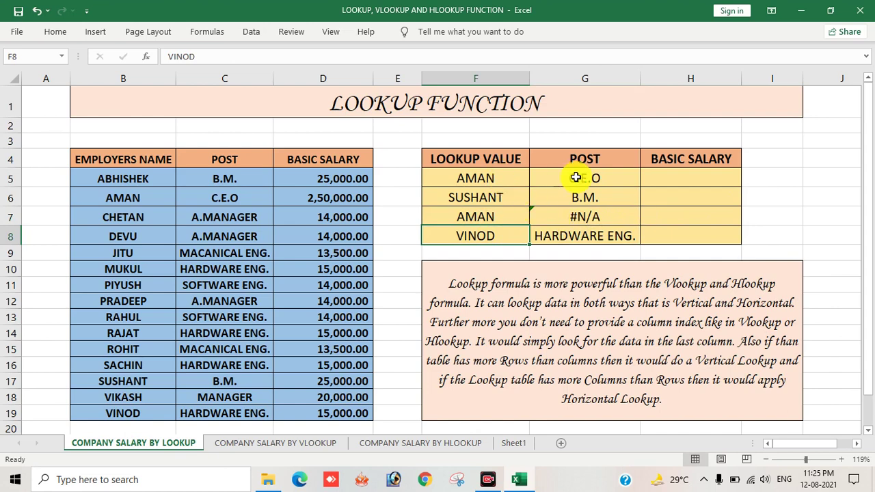
{"action": "left_click", "coordinate": [583, 220]}
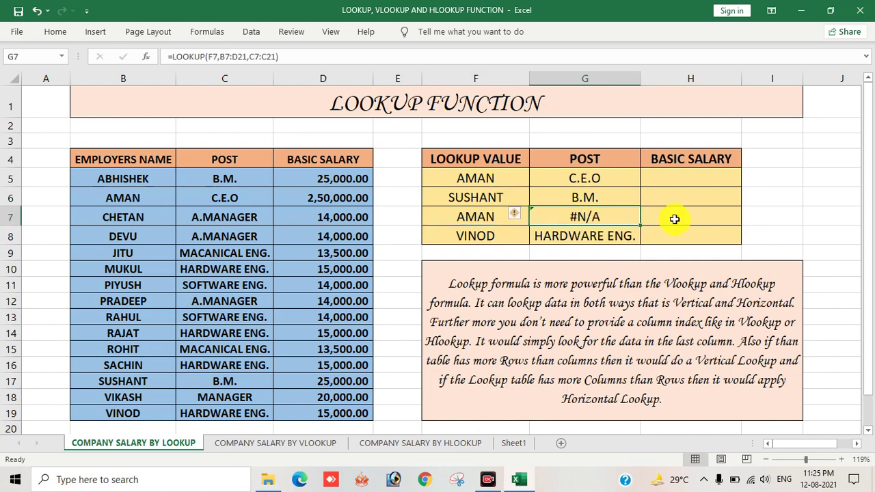
{"action": "left_click", "coordinate": [589, 179]}
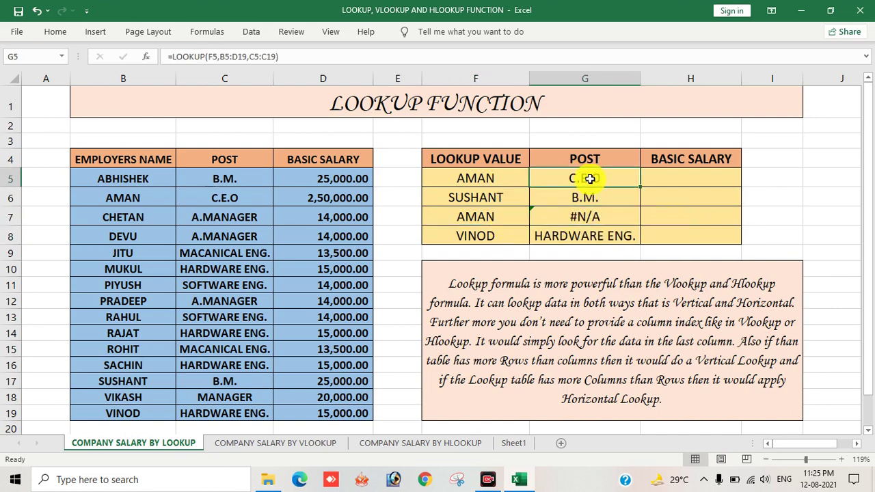
{"action": "double_click", "coordinate": [589, 177]}
{"action": "left_click_drag", "start_coordinate": [579, 179], "coordinate": [624, 178]}
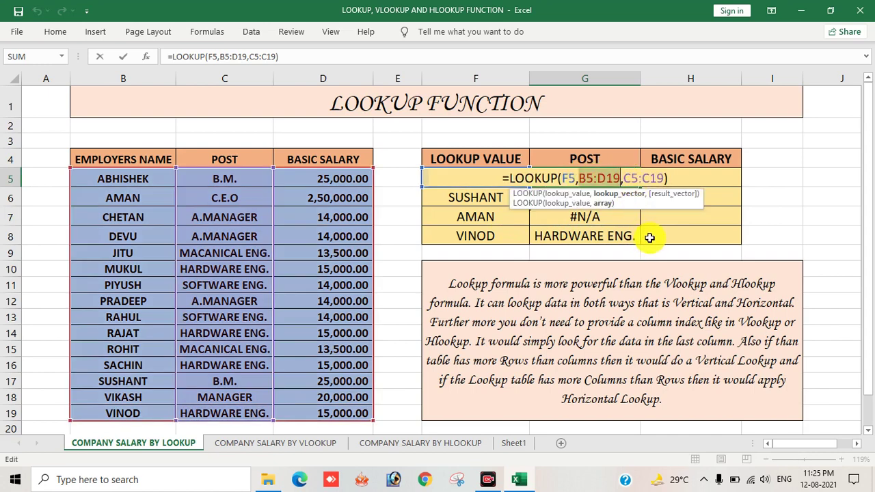
{"action": "key", "text": "Return"}
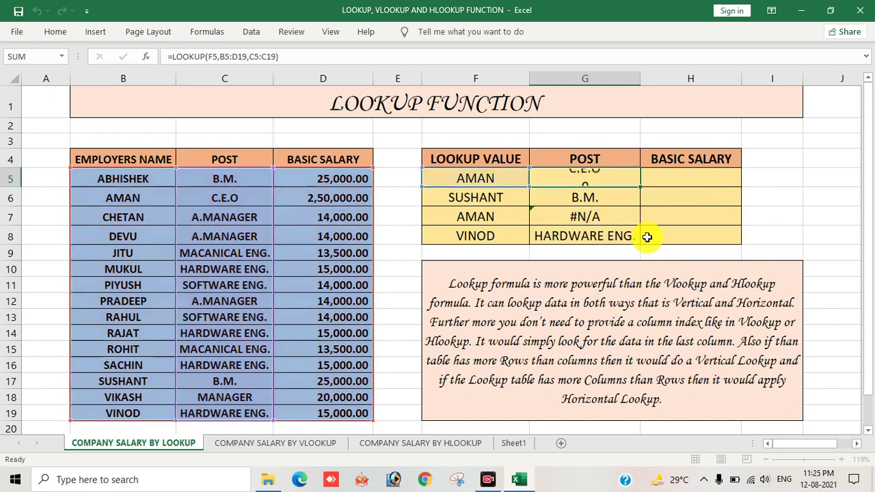
Step: Make the ranges in G5's LOOKUP formula absolute as $B$5:$D$19 and $C$5:$C$19, and fill the formula down to G8
{"action": "left_click", "coordinate": [576, 181]}
{"action": "double_click", "coordinate": [577, 180]}
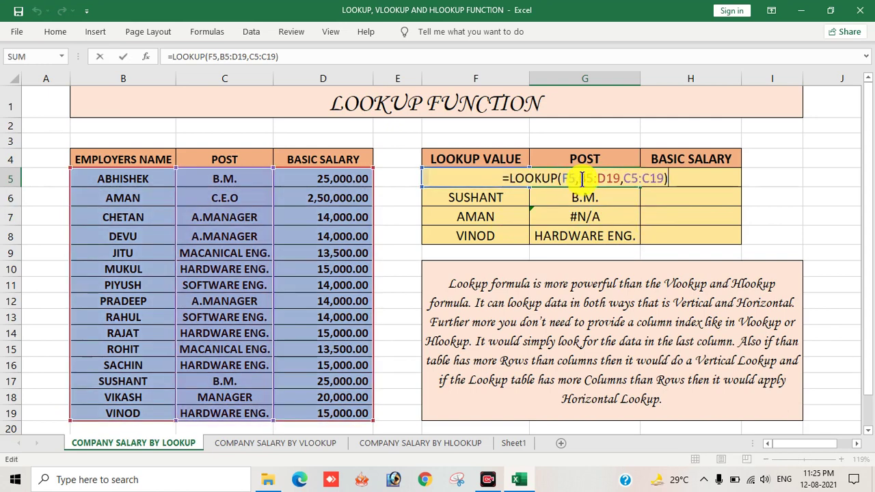
{"action": "left_click_drag", "start_coordinate": [580, 179], "coordinate": [620, 179]}
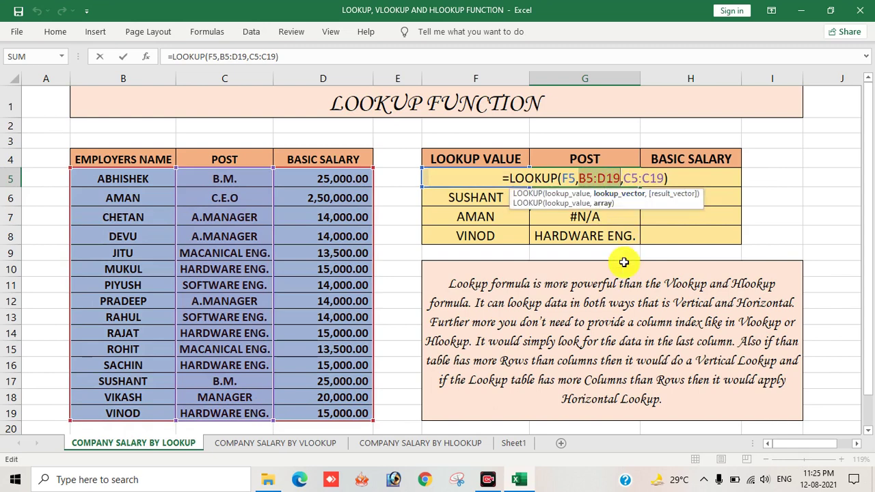
{"action": "key", "text": "F4"}
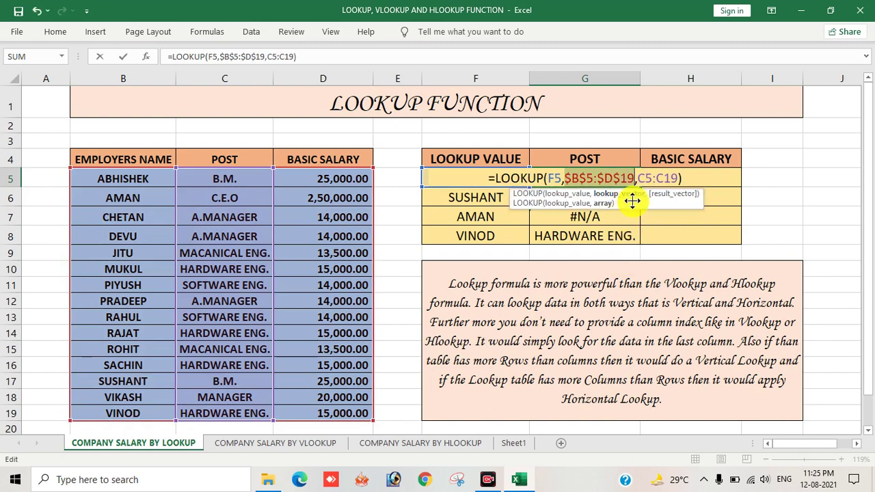
{"action": "left_click", "coordinate": [636, 179]}
{"action": "left_click_drag", "start_coordinate": [637, 178], "coordinate": [679, 180]}
{"action": "key", "text": "F4"}
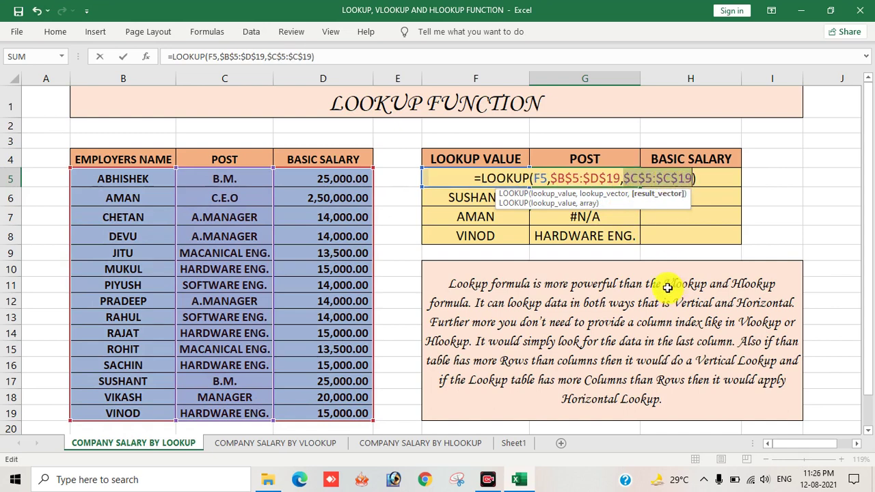
{"action": "key", "text": "Return"}
{"action": "left_click", "coordinate": [596, 176]}
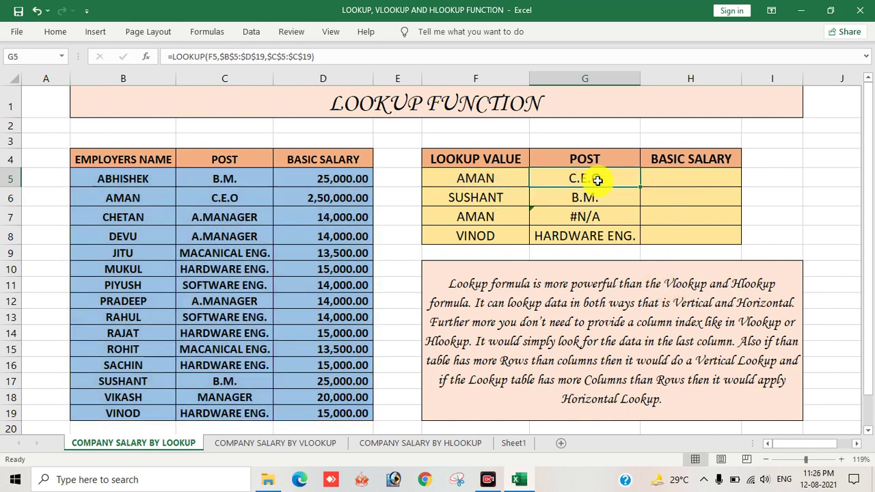
{"action": "left_click_drag", "start_coordinate": [641, 188], "coordinate": [634, 240]}
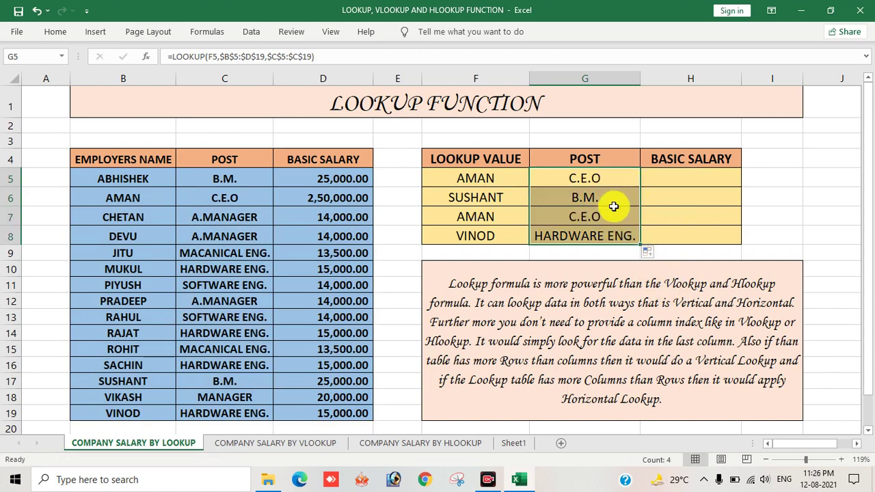
Step: Set the lookup value in F7 to the first employee name in the data table and review the formula in G5
{"action": "left_click", "coordinate": [493, 219]}
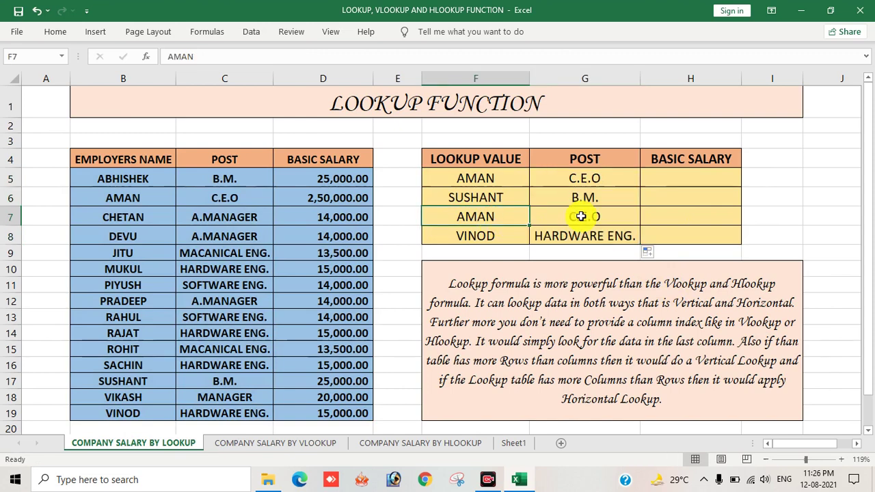
{"action": "type", "text": "ab"}
{"action": "type", "text": "ABHISHW"}
{"action": "key", "text": "BackSpace"}
{"action": "type", "text": "EK"}
{"action": "key", "text": "Return"}
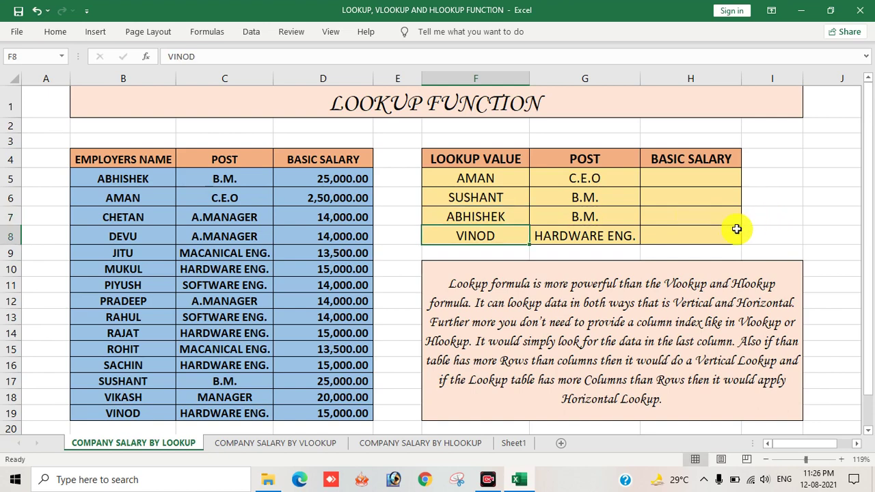
{"action": "left_click", "coordinate": [623, 216]}
{"action": "left_click", "coordinate": [606, 179]}
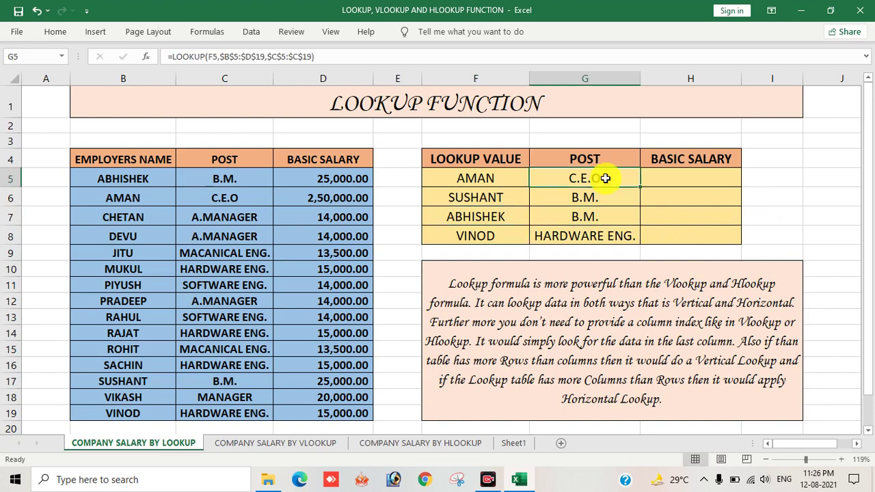
{"action": "double_click", "coordinate": [605, 178]}
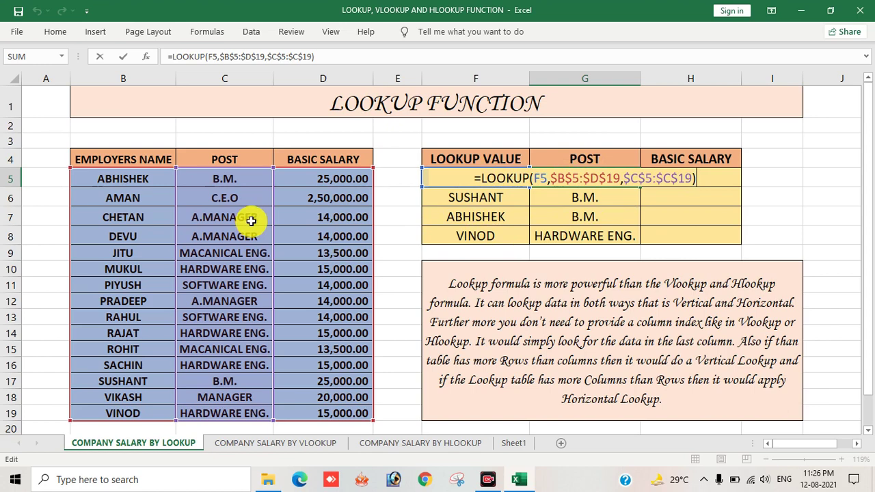
{"action": "key", "text": "Return"}
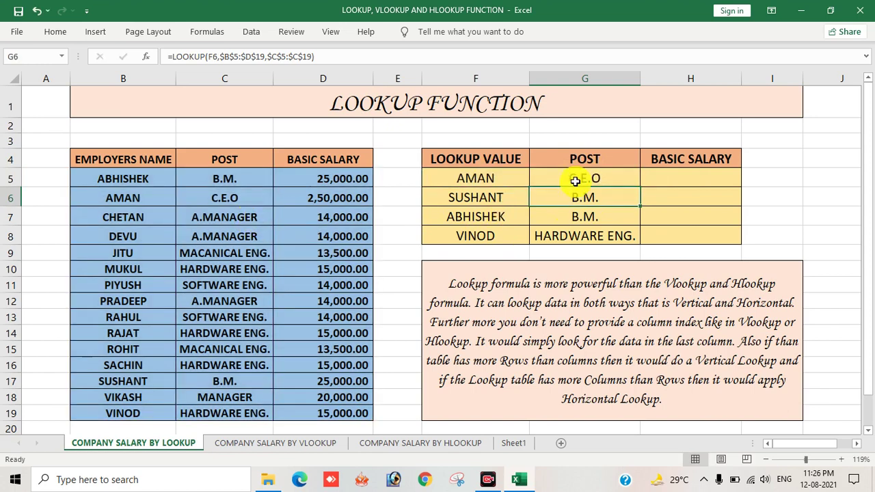
Step: Enter the formula =LOOKUP(F5,B5:D19) in the Basic Salary cell H5
{"action": "left_click", "coordinate": [697, 181]}
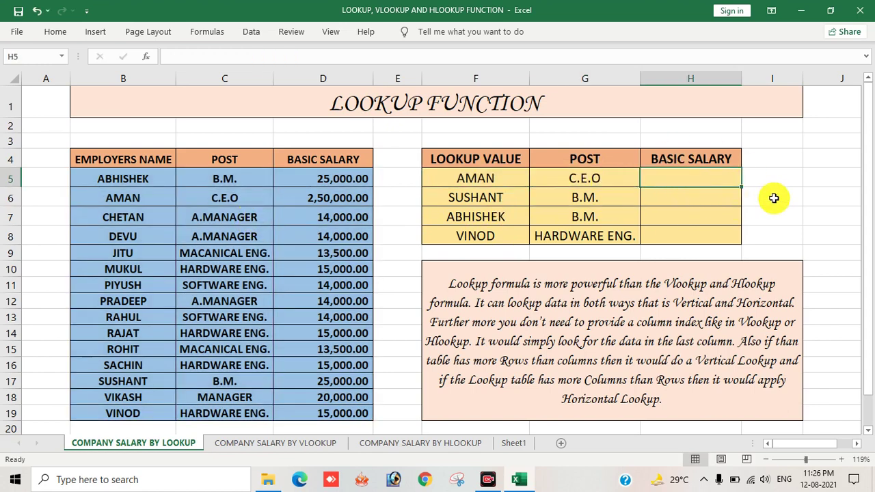
{"action": "type", "text": "=LOOKUP("}
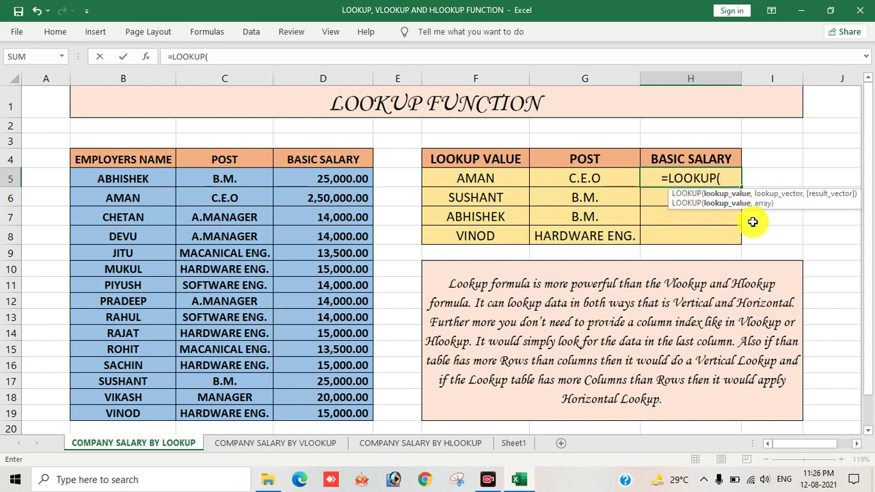
{"action": "left_click", "coordinate": [487, 175]}
{"action": "type", "text": ","}
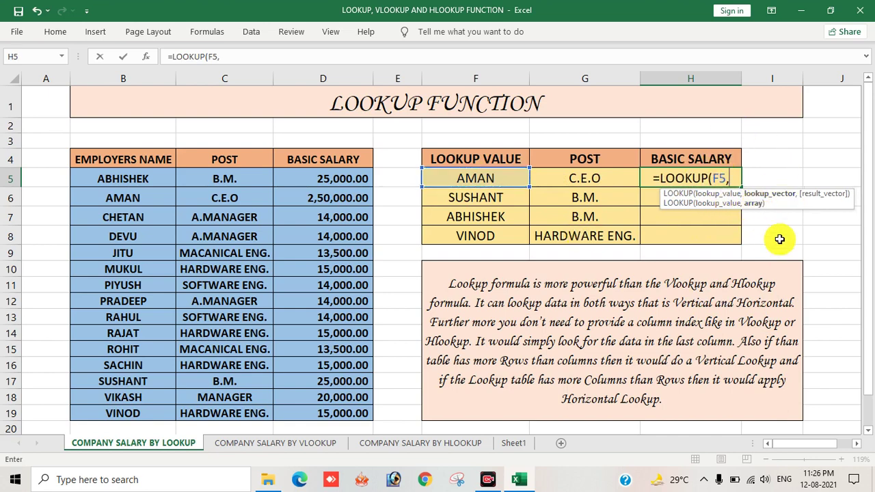
{"action": "mouse_move", "coordinate": [123, 177]}
{"action": "left_mouse_down"}
{"action": "mouse_move", "coordinate": [308, 419]}
{"action": "mouse_move", "coordinate": [129, 232]}
{"action": "mouse_move", "coordinate": [117, 175]}
{"action": "left_mouse_up"}
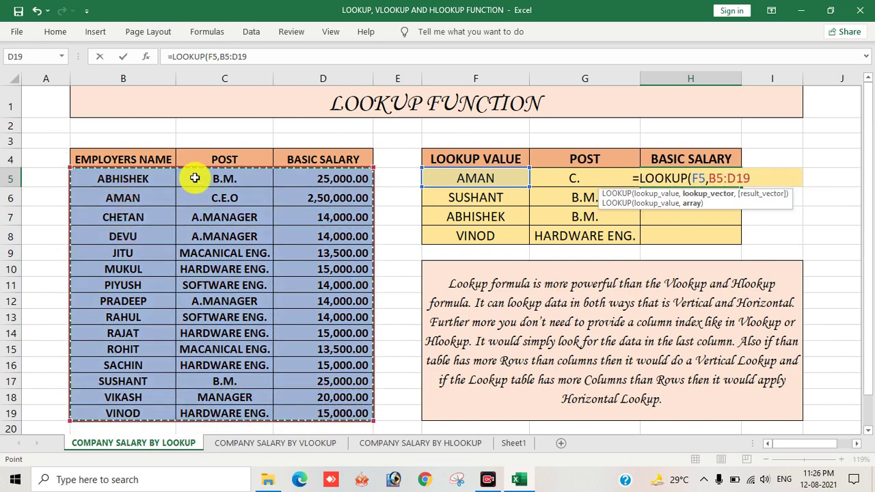
{"action": "type", "text": ")"}
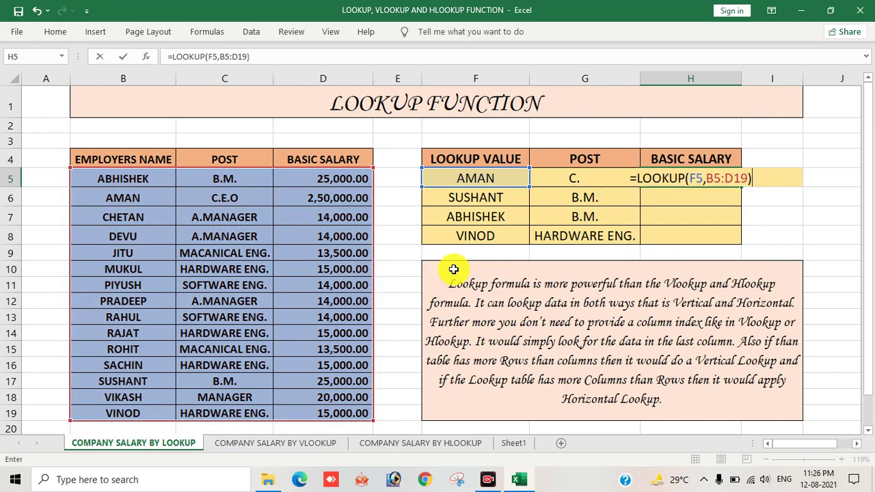
{"action": "key", "text": "Return"}
Step: Make the table range in H5's LOOKUP formula absolute as $B$5:$D$19 and fill the formula down to H8
{"action": "left_click", "coordinate": [670, 179]}
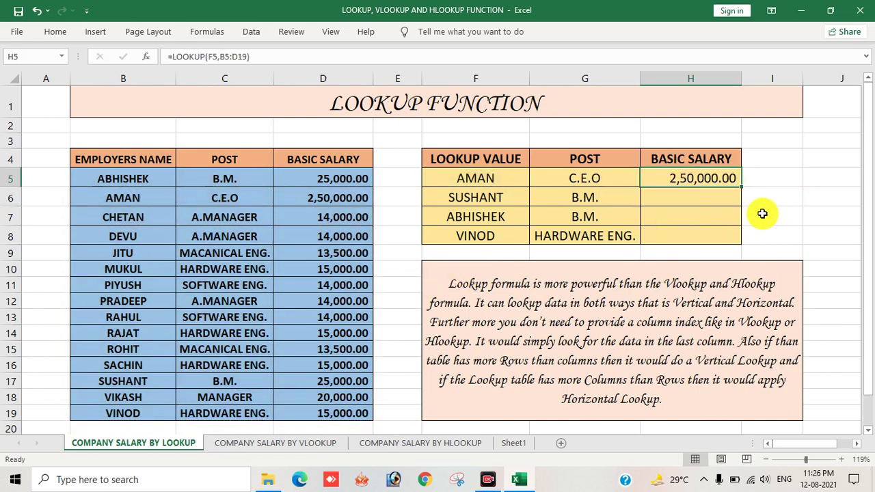
{"action": "key", "text": "F2"}
{"action": "left_click_drag", "start_coordinate": [708, 177], "coordinate": [748, 178]}
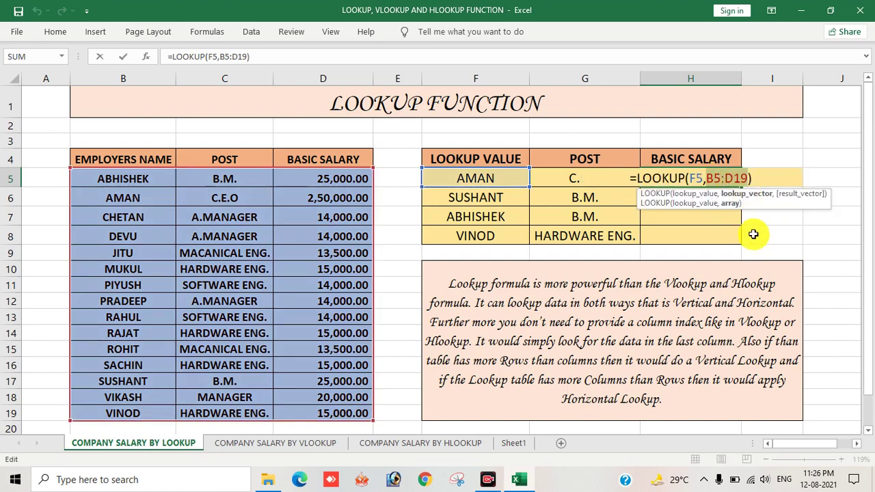
{"action": "key", "text": "F4"}
{"action": "key", "text": "Return"}
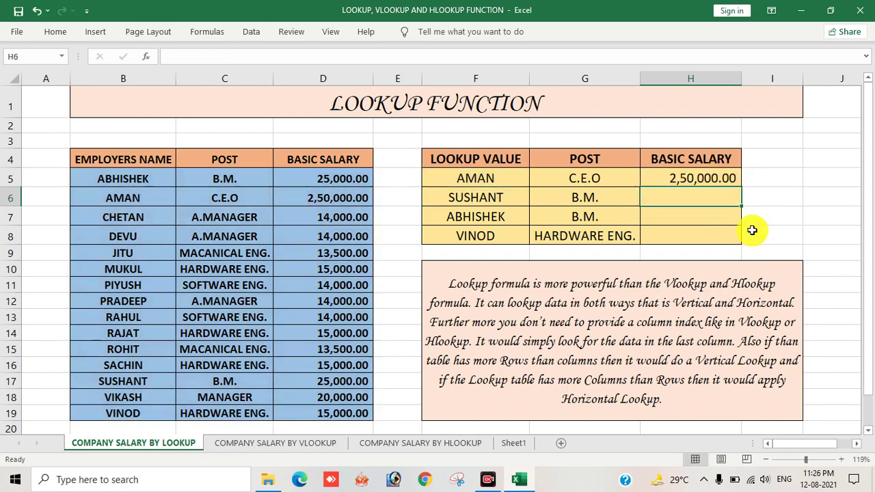
{"action": "left_click", "coordinate": [711, 179]}
{"action": "double_click", "coordinate": [740, 185]}
{"action": "left_click", "coordinate": [796, 213]}
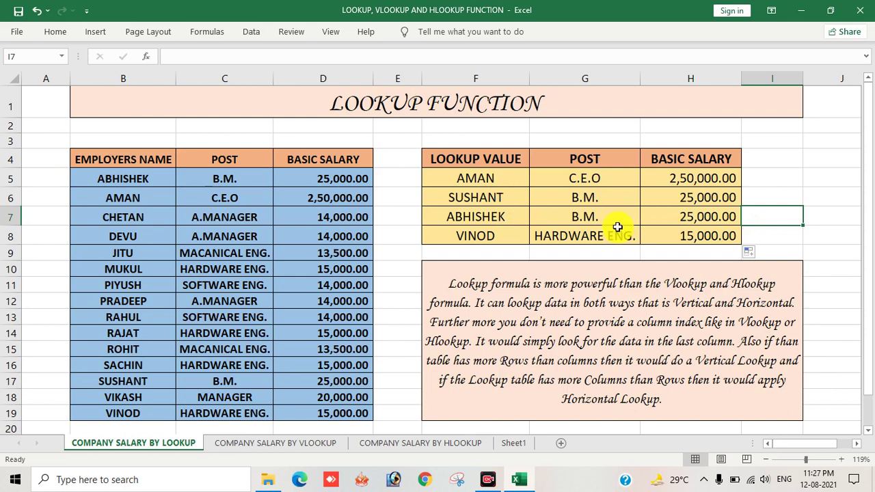
Step: Compare the order of the employee names on the COMPANY SALARY BY LOOKUP sheet with the COMPANY SALARY BY VLOOKUP sheet
{"action": "left_click_drag", "start_coordinate": [116, 181], "coordinate": [130, 394]}
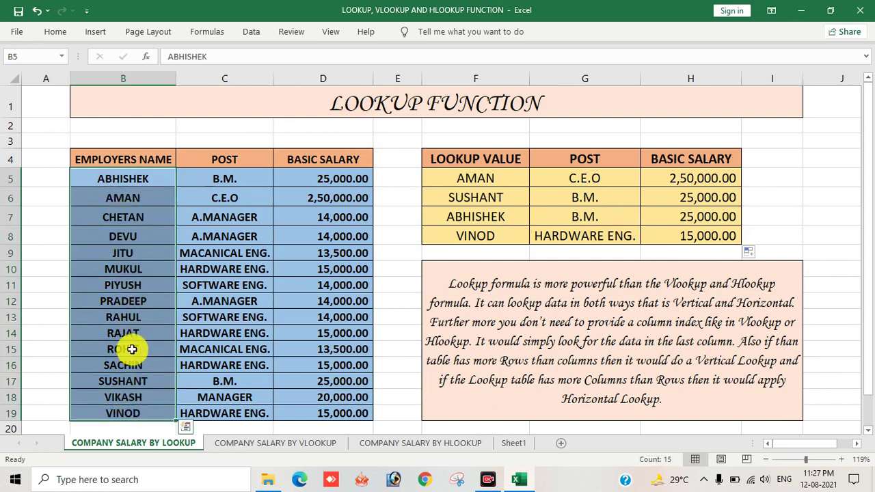
{"action": "left_click", "coordinate": [239, 439]}
{"action": "left_click", "coordinate": [308, 233]}
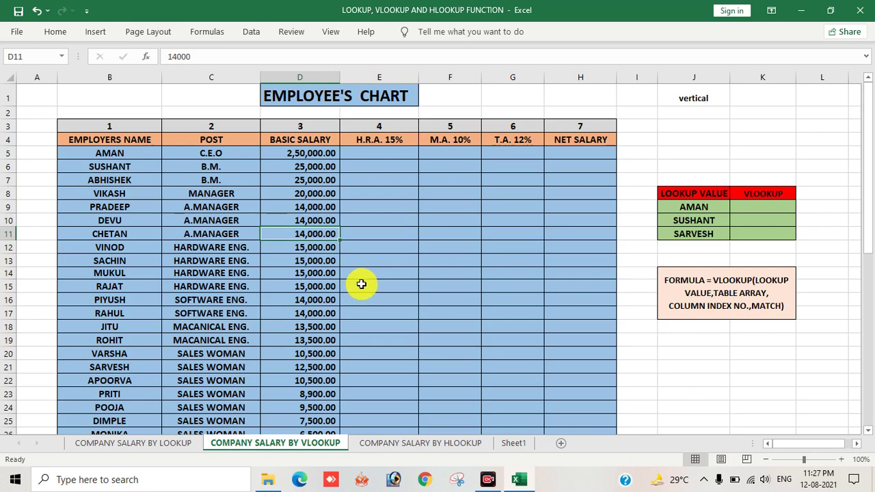
{"action": "left_click", "coordinate": [174, 443]}
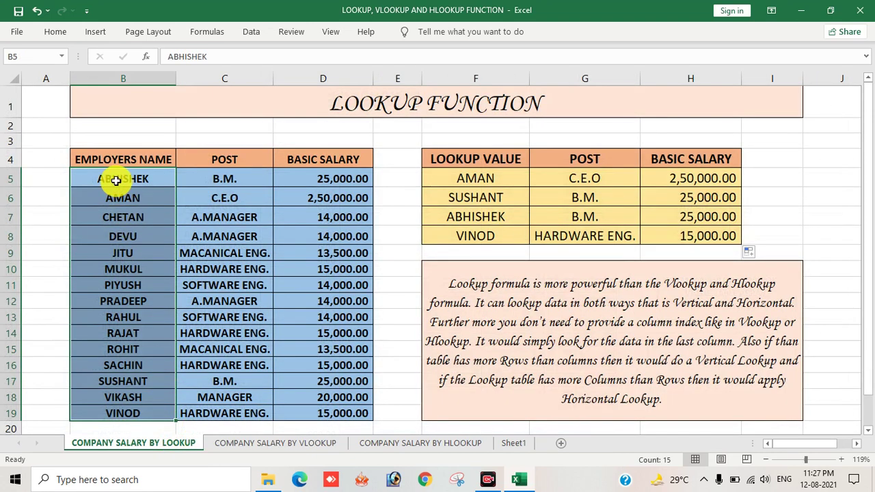
{"action": "left_click_drag", "start_coordinate": [116, 180], "coordinate": [117, 335]}
{"action": "left_click", "coordinate": [117, 290]}
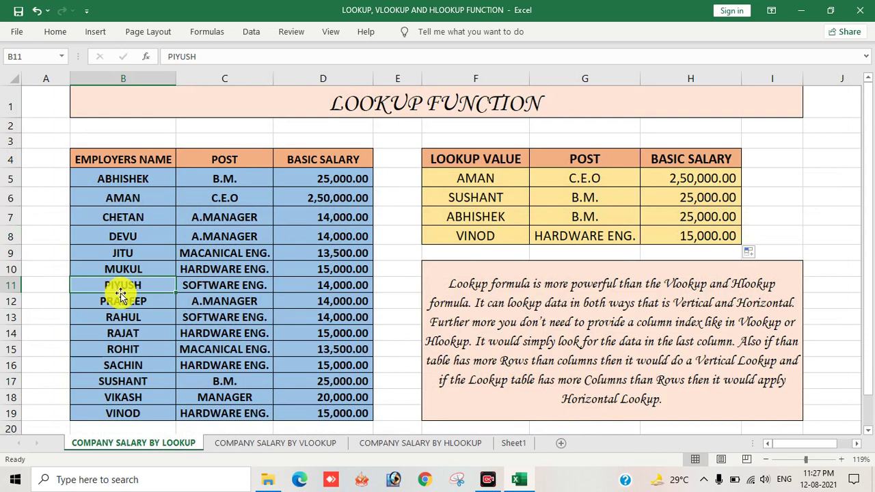
Step: Open the COMPANY SALARY BY VLOOKUP sheet and examine the employee chart's name, post, salary and allowance columns down its rows
{"action": "left_click", "coordinate": [249, 440]}
{"action": "left_click", "coordinate": [236, 275]}
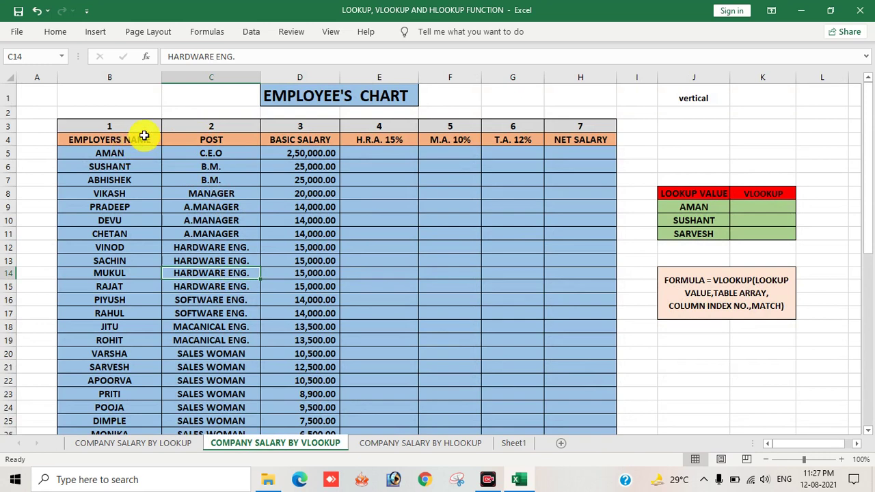
{"action": "left_click_drag", "start_coordinate": [143, 138], "coordinate": [229, 381]}
{"action": "left_click_drag", "start_coordinate": [211, 155], "coordinate": [233, 377]}
{"action": "left_click_drag", "start_coordinate": [292, 194], "coordinate": [314, 394]}
{"action": "left_click_drag", "start_coordinate": [408, 195], "coordinate": [436, 392]}
{"action": "left_click_drag", "start_coordinate": [504, 233], "coordinate": [509, 340]}
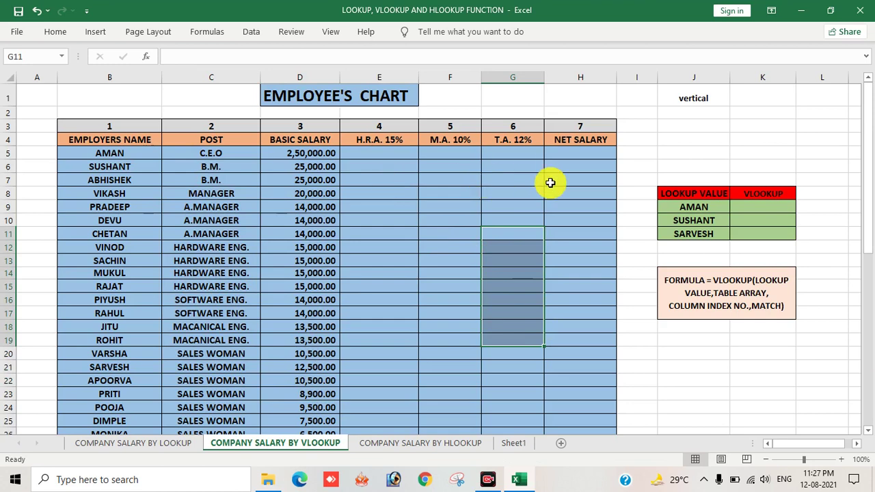
{"action": "left_click_drag", "start_coordinate": [117, 142], "coordinate": [113, 331]}
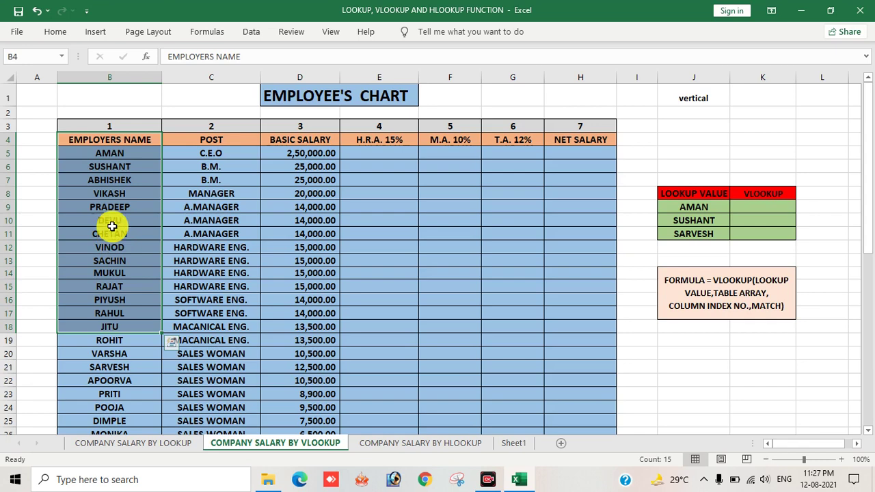
{"action": "left_click_drag", "start_coordinate": [112, 164], "coordinate": [113, 293]}
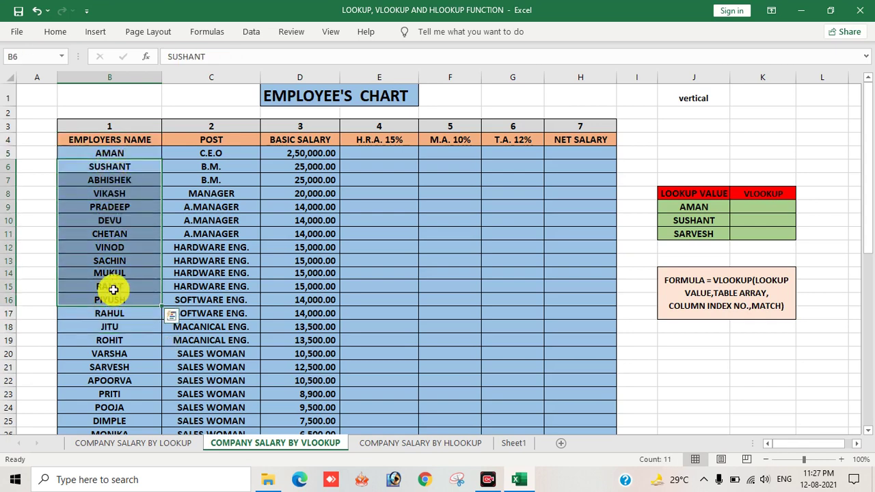
{"action": "left_click", "coordinate": [265, 205]}
{"action": "left_click_drag", "start_coordinate": [82, 125], "coordinate": [572, 403]}
{"action": "left_click", "coordinate": [290, 315]}
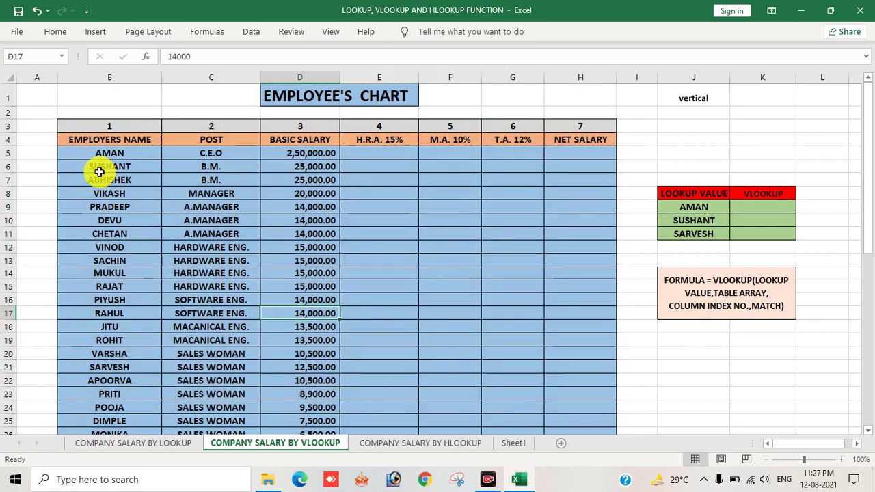
{"action": "scroll", "coordinate": [115, 234], "scroll_direction": "down", "scroll_amount": 5}
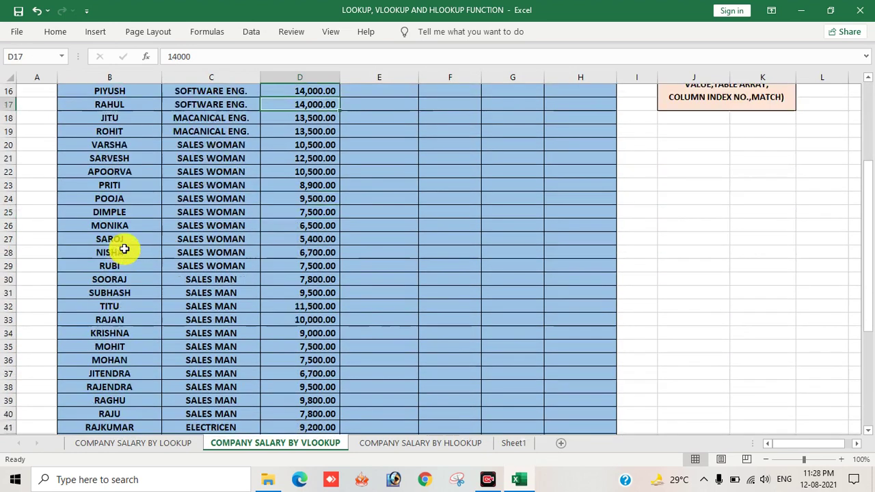
{"action": "scroll", "coordinate": [132, 269], "scroll_direction": "up", "scroll_amount": 5}
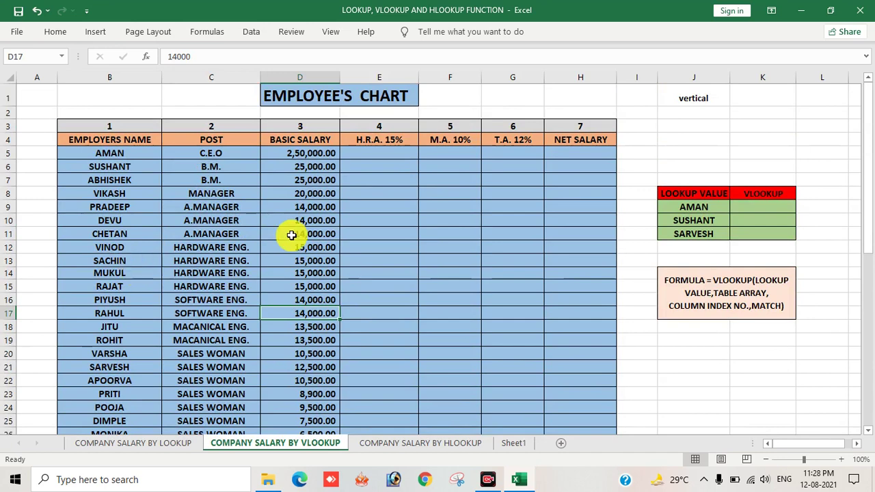
{"action": "left_click", "coordinate": [376, 155]}
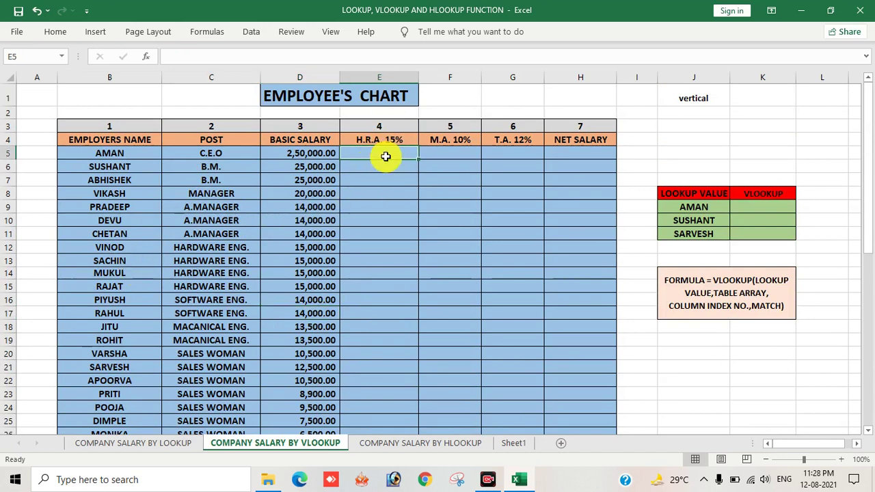
{"action": "left_click", "coordinate": [453, 152]}
{"action": "left_click", "coordinate": [503, 152]}
{"action": "left_click", "coordinate": [570, 153]}
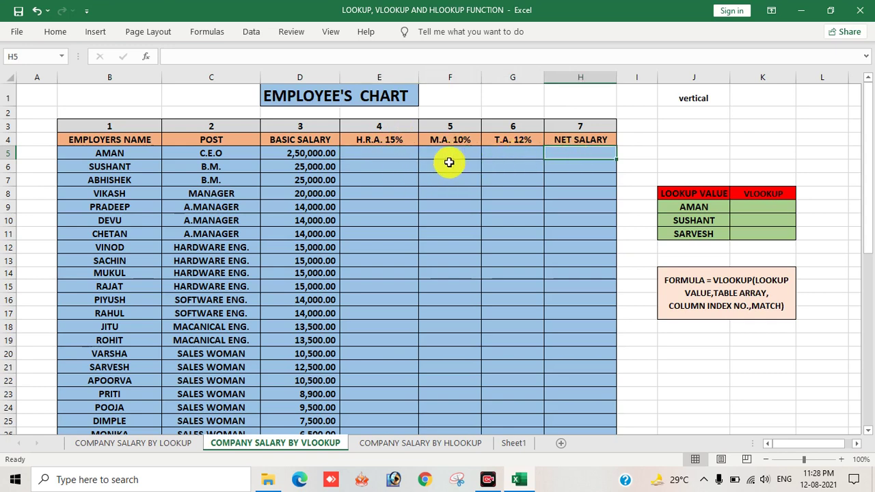
Step: Enter =D5*15% in the H.R.A. cell E5 and check it against the basic salary in D5
{"action": "left_click", "coordinate": [376, 155]}
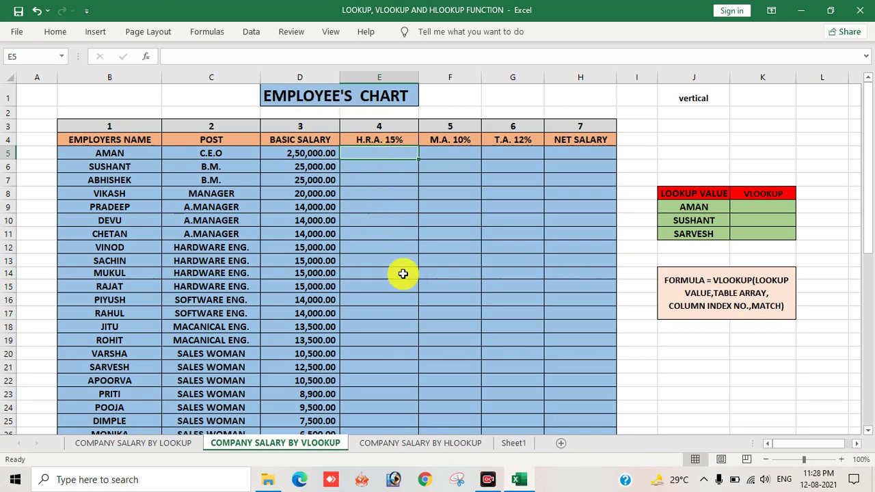
{"action": "type", "text": "="}
{"action": "left_click", "coordinate": [312, 153]}
{"action": "type", "text": "*"}
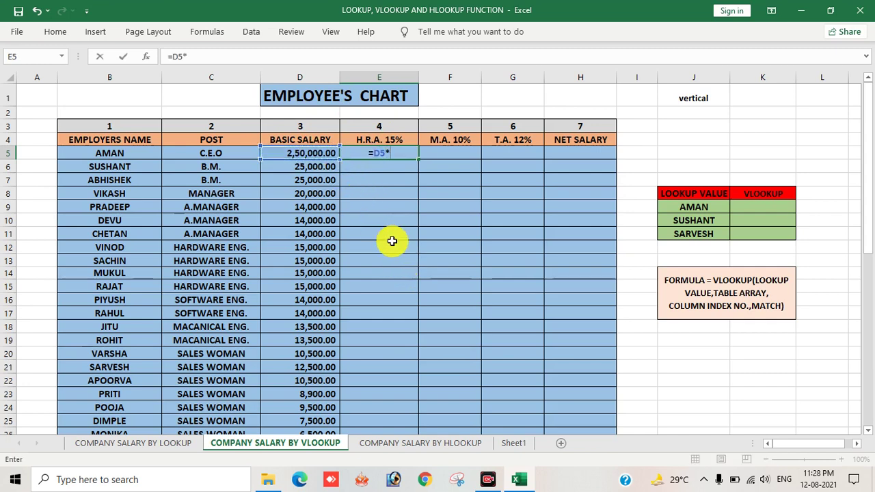
{"action": "type", "text": "15%"}
{"action": "key", "text": "Return"}
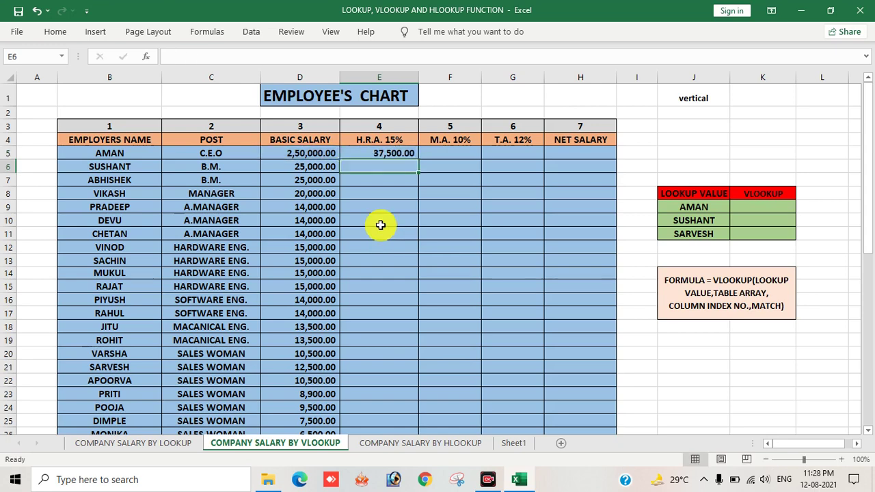
{"action": "left_click", "coordinate": [314, 153]}
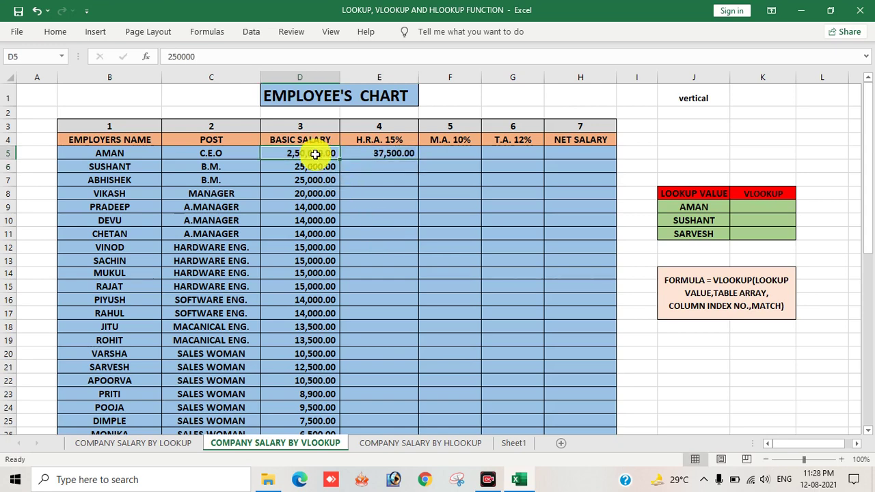
{"action": "left_click", "coordinate": [365, 155]}
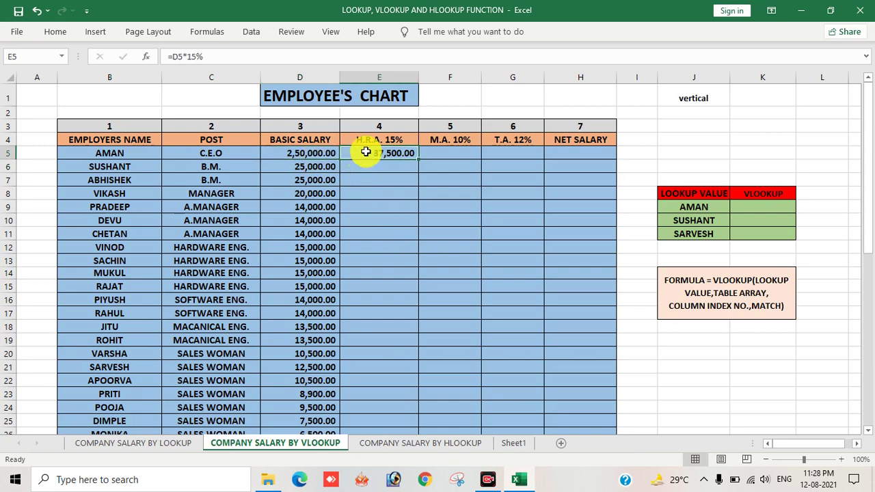
Step: Enter =D5*10% in the M.A. cell F5
{"action": "left_click", "coordinate": [433, 152]}
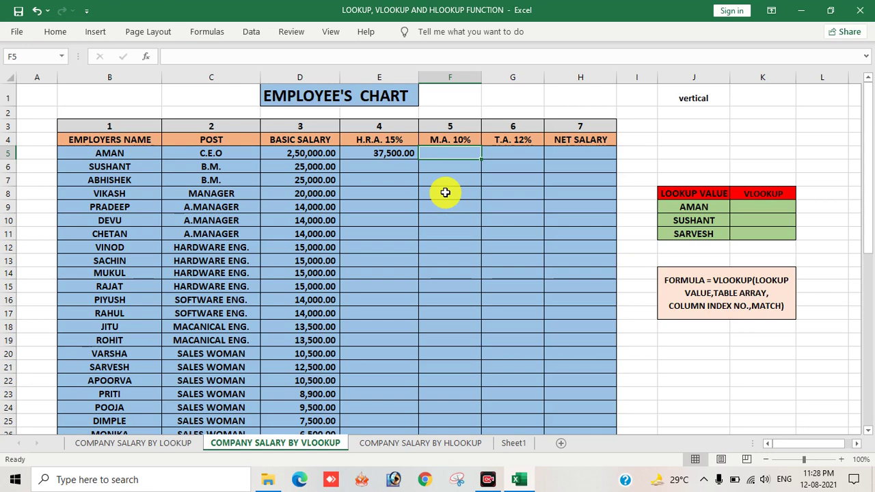
{"action": "type", "text": "="}
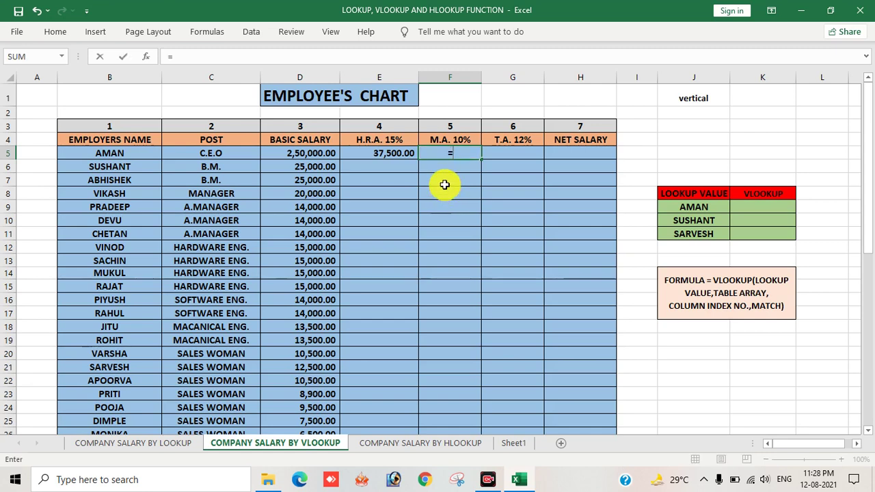
{"action": "left_click", "coordinate": [324, 153]}
{"action": "type", "text": "*10%"}
{"action": "key", "text": "Return"}
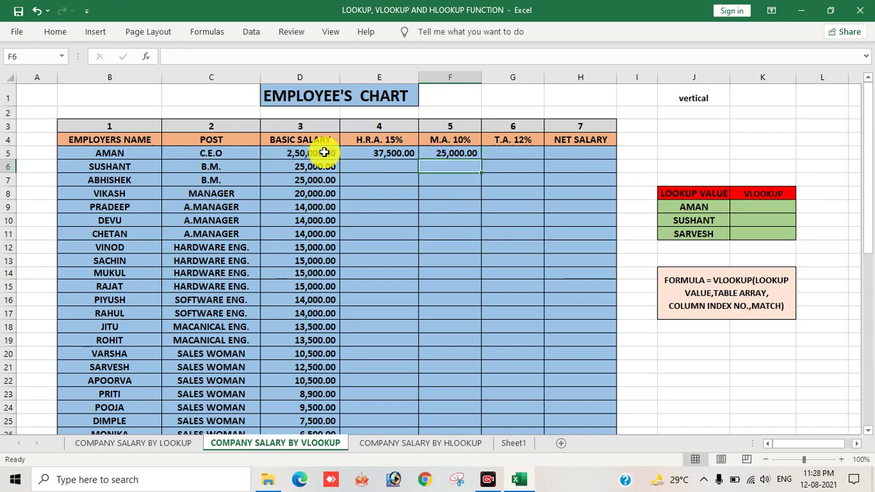
Step: Enter =D5*12% in the T.A. cell G5 and review the allowance formulas in E5, F5 and G5
{"action": "left_click", "coordinate": [535, 150]}
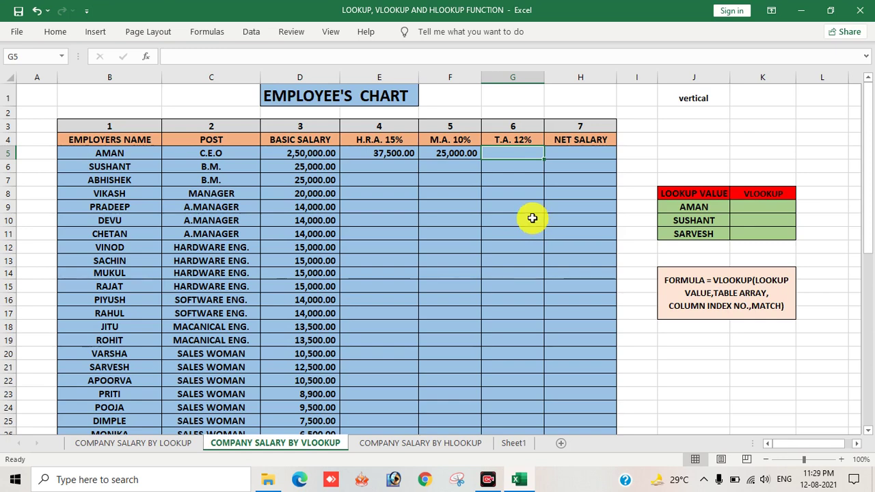
{"action": "type", "text": "="}
{"action": "left_click", "coordinate": [330, 153]}
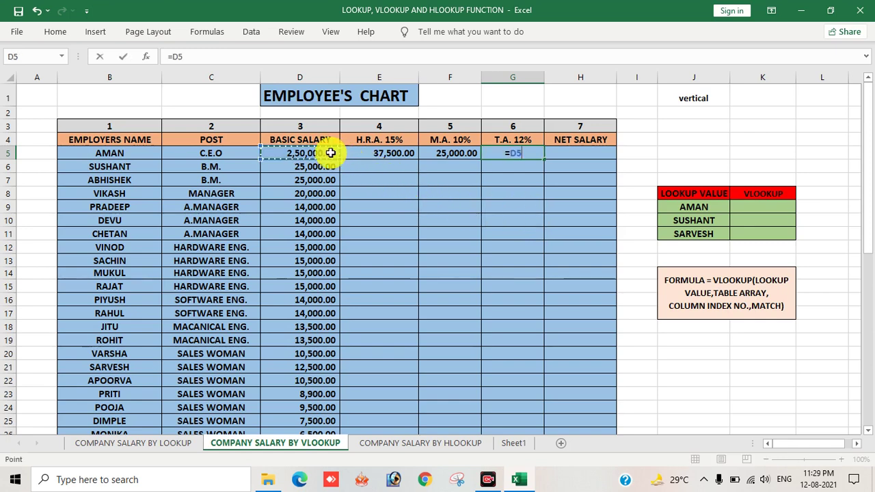
{"action": "type", "text": "*12%"}
{"action": "key", "text": "Return"}
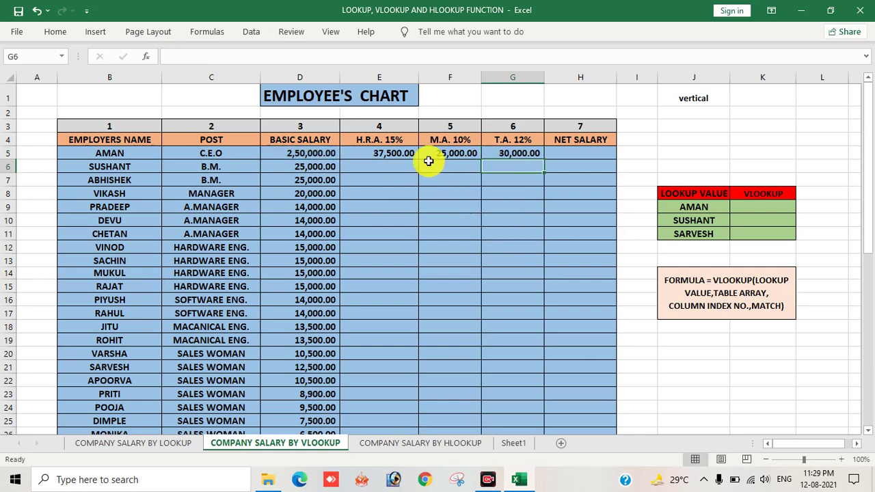
{"action": "left_click", "coordinate": [379, 155]}
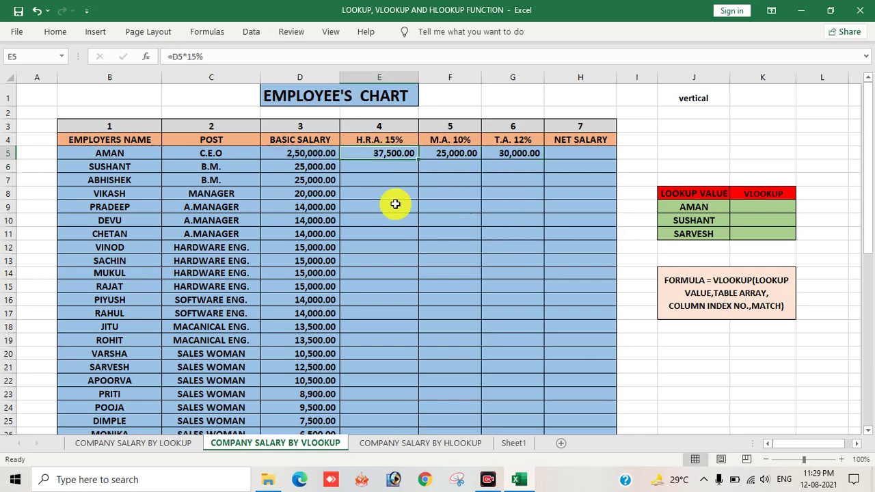
{"action": "left_click", "coordinate": [445, 155]}
{"action": "left_click", "coordinate": [499, 154]}
{"action": "left_click", "coordinate": [166, 153]}
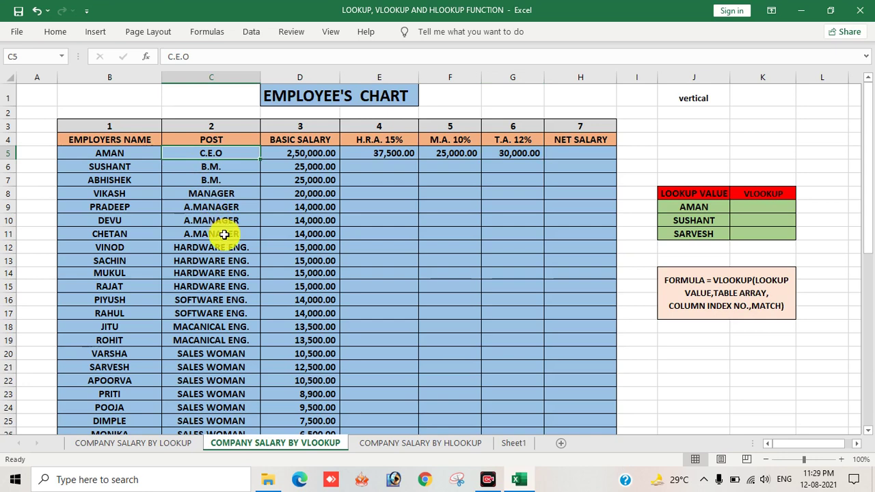
Step: Review row 5's salary and allowance cells, and total D5:G5 into the net salary cell H5 with AutoSum
{"action": "left_click", "coordinate": [296, 156]}
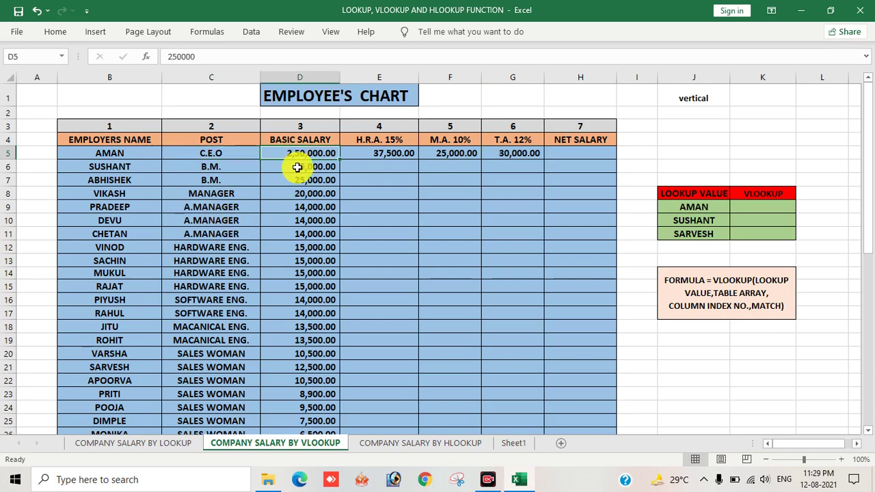
{"action": "left_click", "coordinate": [365, 154]}
{"action": "left_click", "coordinate": [451, 155]}
{"action": "left_click", "coordinate": [510, 156]}
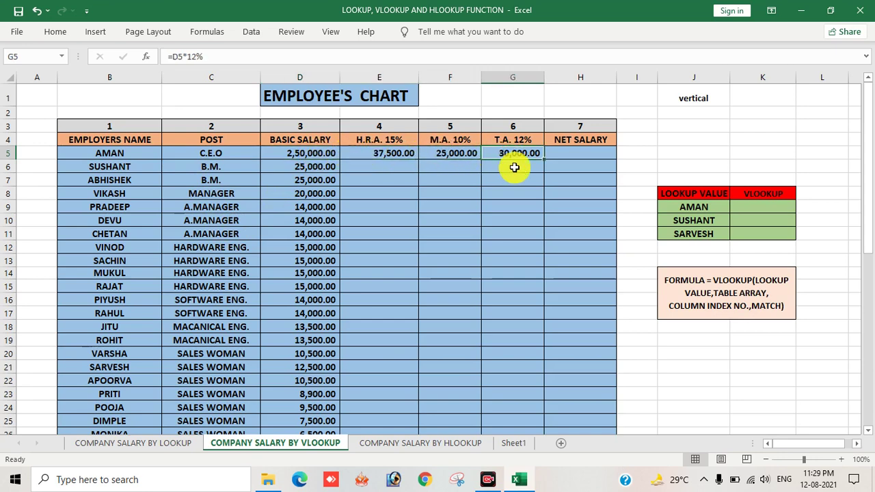
{"action": "left_click", "coordinate": [565, 156]}
{"action": "left_click_drag", "start_coordinate": [301, 154], "coordinate": [567, 154]}
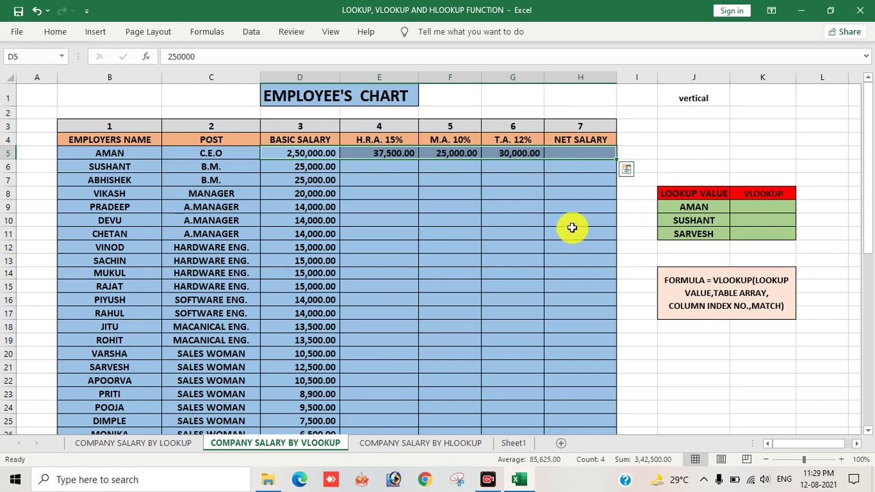
{"action": "key", "text": "alt+equal"}
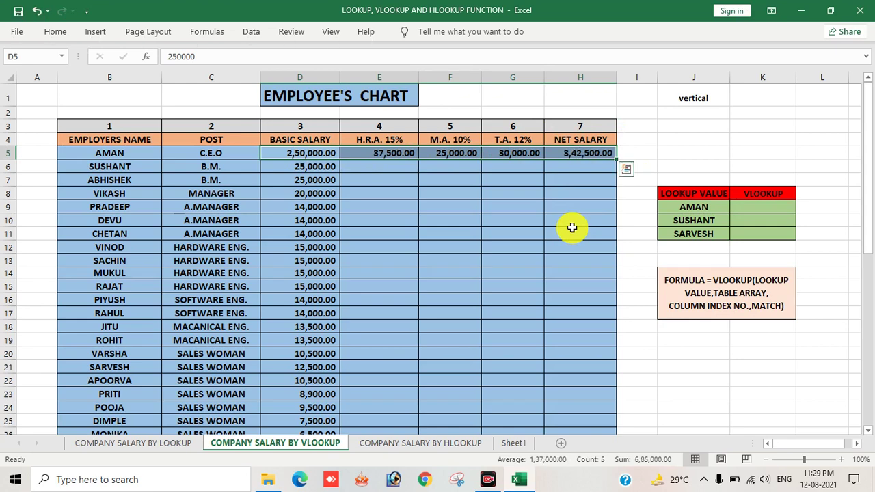
Step: Fill the E5:H5 allowance and net salary formulas down to row 52 and check the filled rows
{"action": "left_click", "coordinate": [373, 155]}
{"action": "left_click_drag", "start_coordinate": [372, 156], "coordinate": [616, 162]}
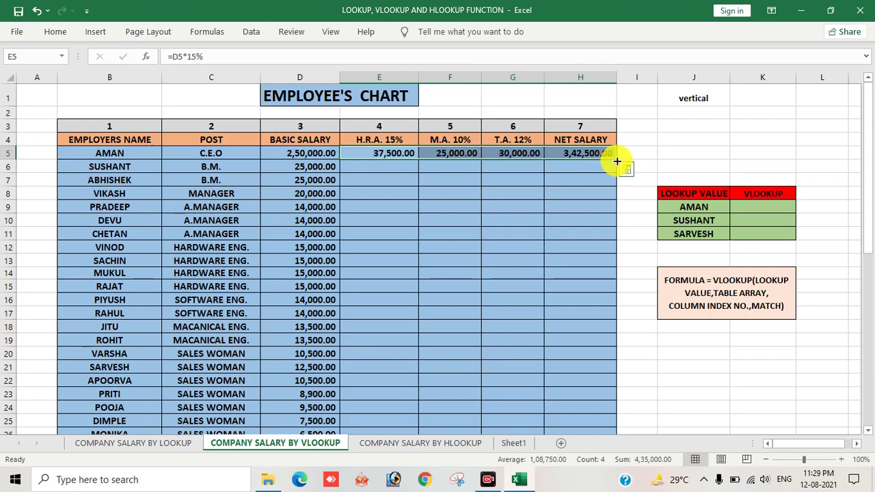
{"action": "double_click", "coordinate": [617, 162]}
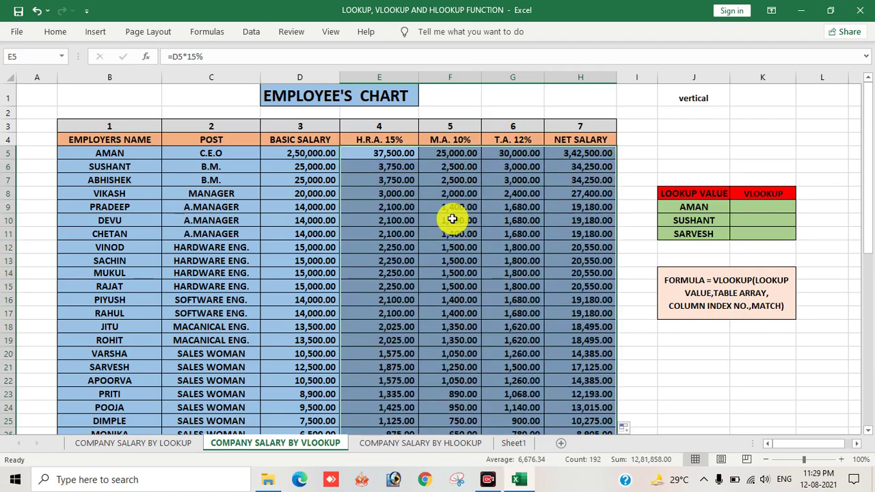
{"action": "left_click", "coordinate": [453, 220]}
{"action": "scroll", "coordinate": [455, 321], "scroll_direction": "down", "scroll_amount": 4}
{"action": "scroll", "coordinate": [454, 321], "scroll_direction": "down", "scroll_amount": 9}
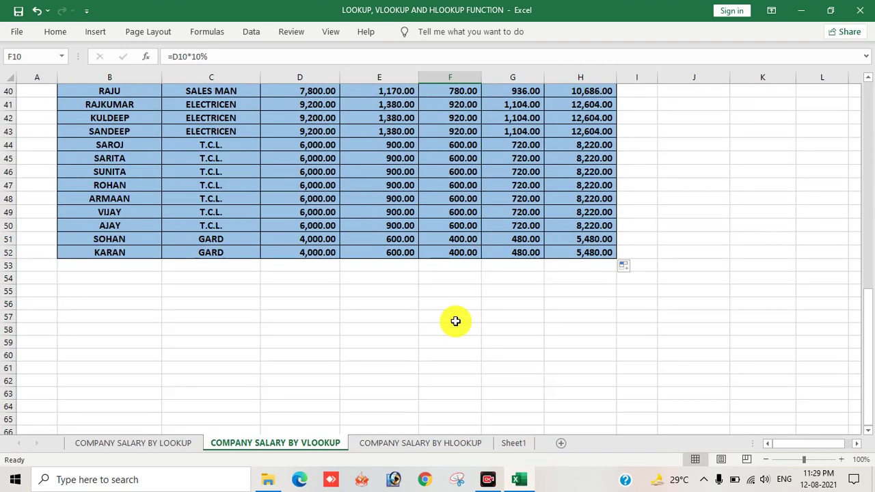
{"action": "scroll", "coordinate": [454, 321], "scroll_direction": "up", "scroll_amount": 13}
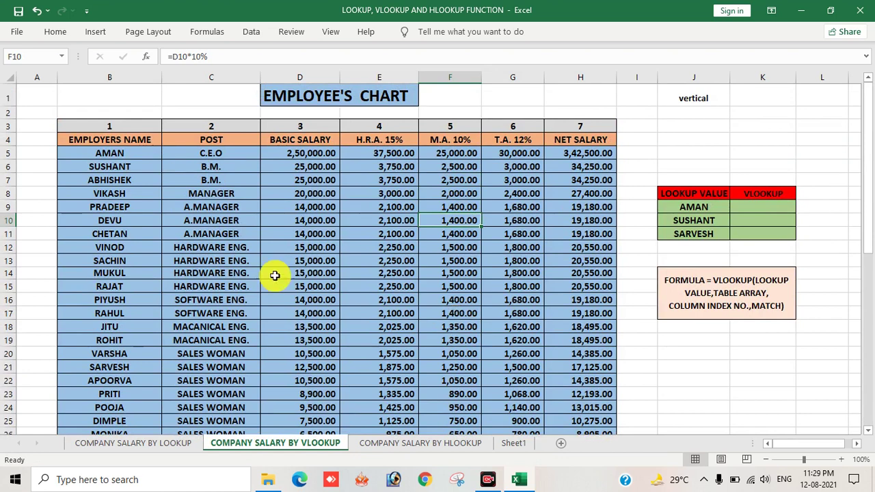
Step: Begin a VLOOKUP formula in K9 with J9 as the lookup value
{"action": "left_click", "coordinate": [248, 239]}
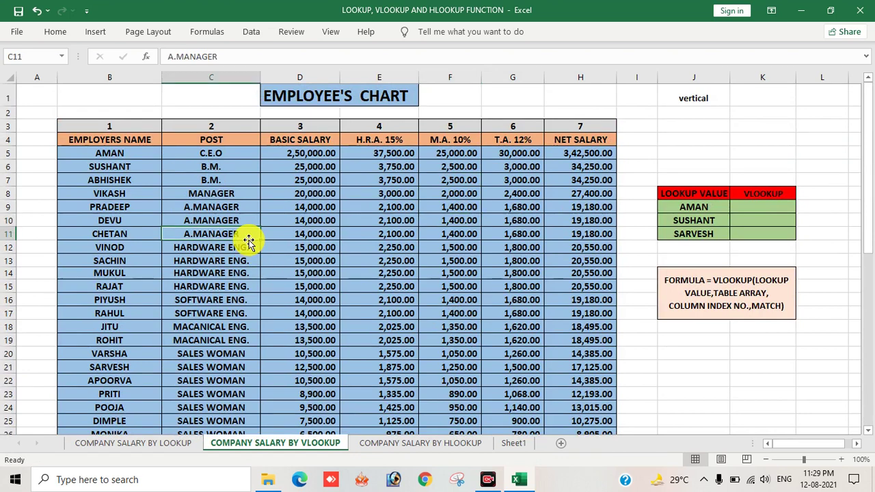
{"action": "left_click", "coordinate": [693, 205]}
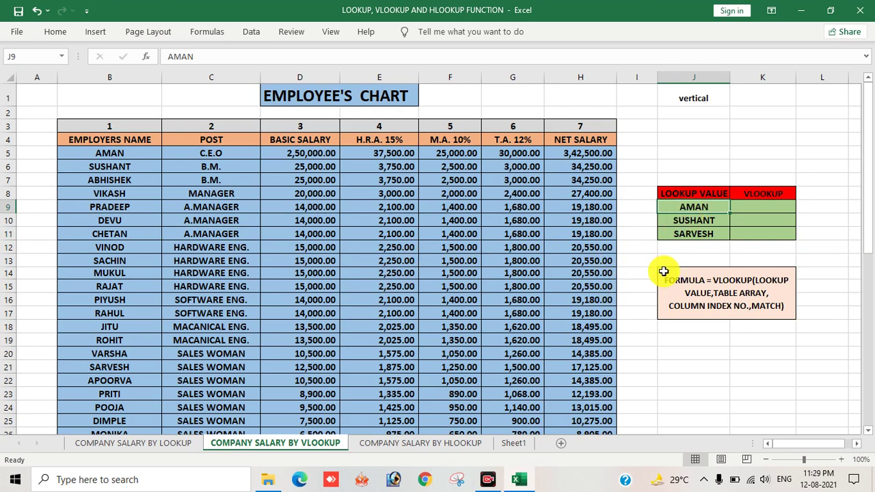
{"action": "left_click", "coordinate": [755, 206]}
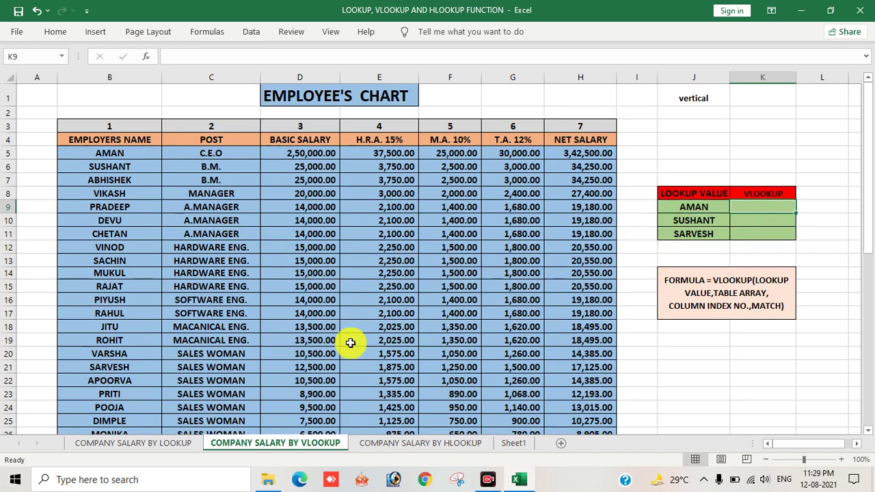
{"action": "type", "text": "=VLOOKUP("}
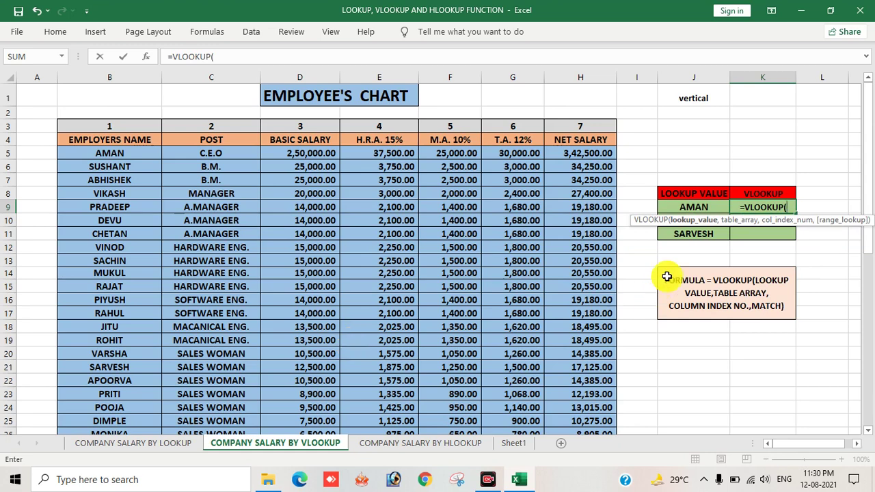
{"action": "left_click", "coordinate": [693, 206]}
{"action": "type", "text": ","}
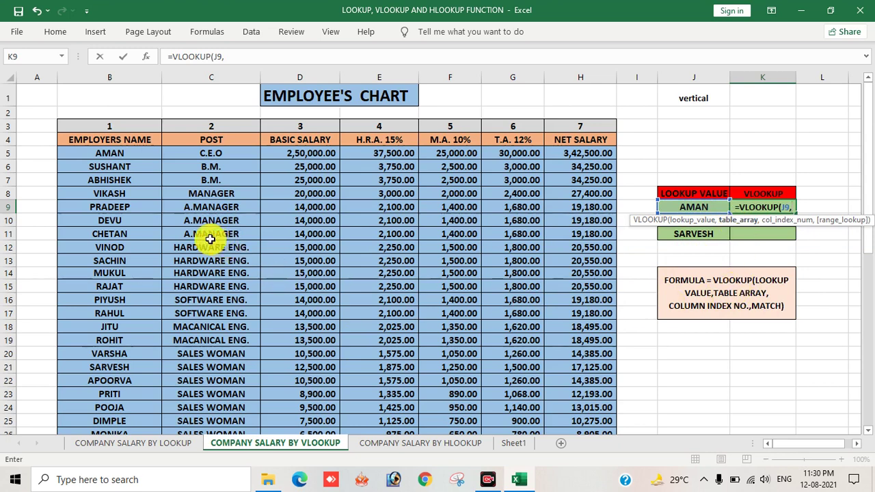
Step: Select B5:H52 as the VLOOKUP table array and check the range from its first to its last row
{"action": "left_click_drag", "start_coordinate": [121, 156], "coordinate": [574, 397]}
{"action": "scroll", "coordinate": [518, 310], "scroll_direction": "up", "scroll_amount": 3}
{"action": "scroll", "coordinate": [519, 310], "scroll_direction": "up", "scroll_amount": 7}
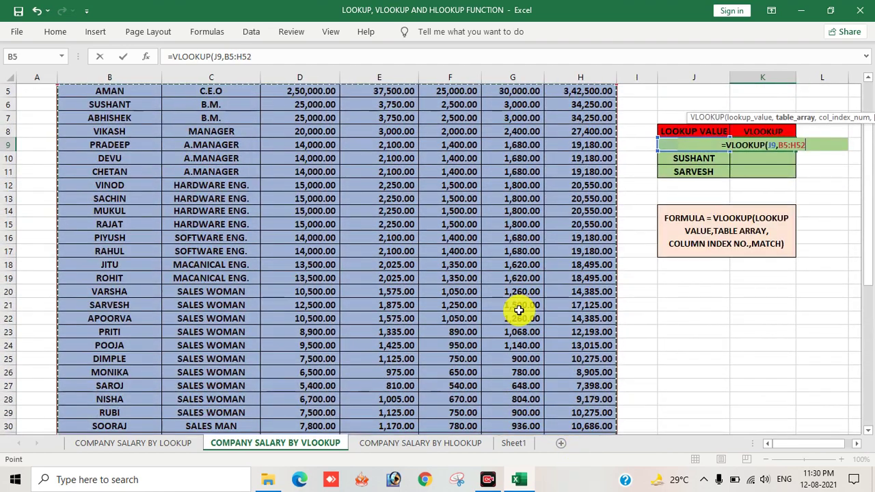
{"action": "scroll", "coordinate": [517, 310], "scroll_direction": "down", "scroll_amount": 2}
{"action": "scroll", "coordinate": [517, 309], "scroll_direction": "down", "scroll_amount": 7}
{"action": "scroll", "coordinate": [517, 309], "scroll_direction": "up", "scroll_amount": 9}
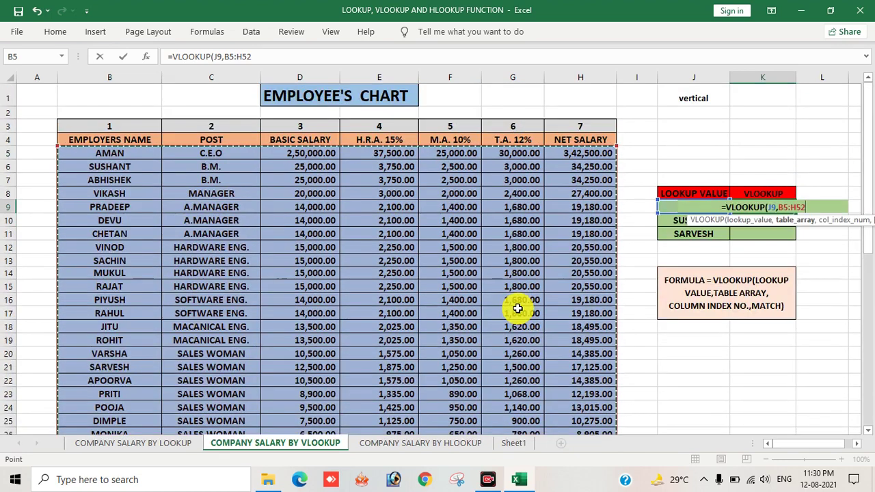
Step: Reselect the table array starting from B5 so it covers the employee data B5:H52
{"action": "left_click", "coordinate": [85, 152]}
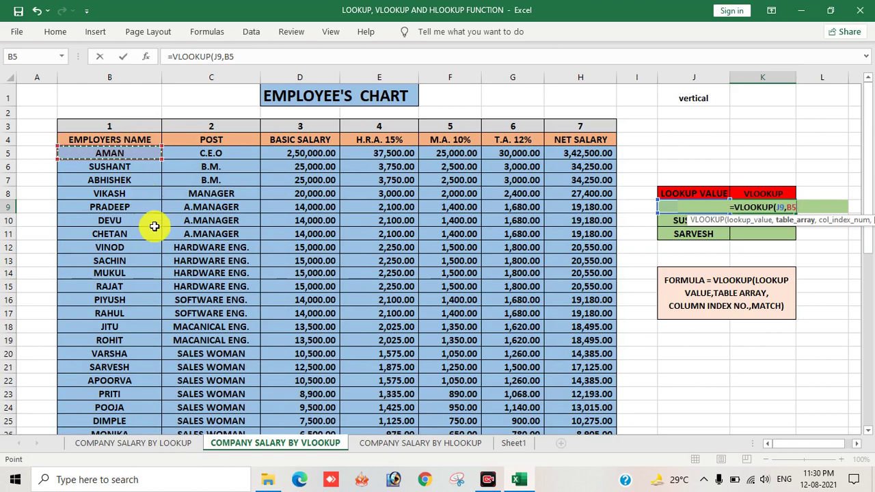
{"action": "key", "text": "ctrl+shift+Right"}
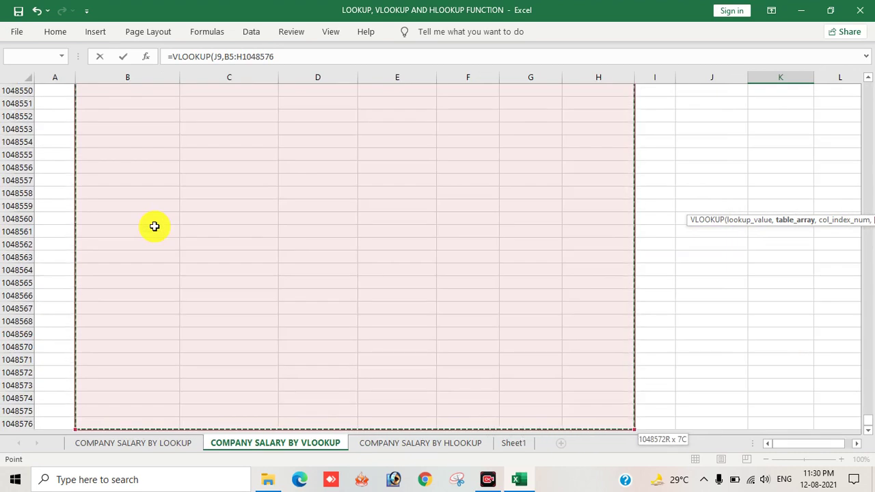
{"action": "key", "text": "ctrl+shift+Up"}
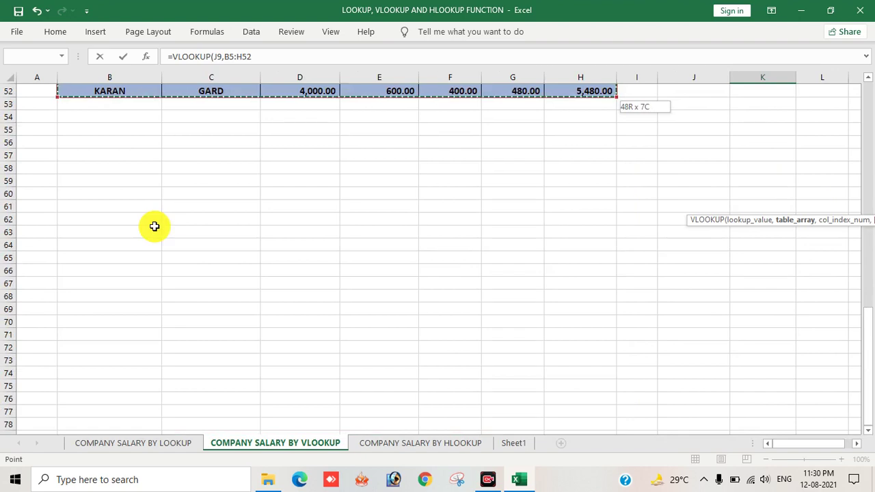
{"action": "scroll", "coordinate": [155, 226], "scroll_direction": "up", "scroll_amount": 13}
{"action": "scroll", "coordinate": [154, 226], "scroll_direction": "up", "scroll_amount": 4}
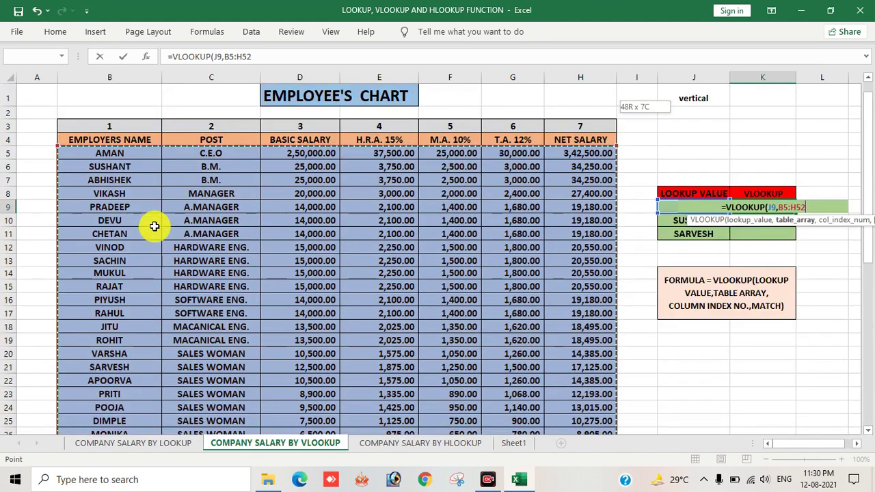
Step: Complete the K9 formula as =VLOOKUP(J9,B5:H52,3,0) to return the basic salary with an exact match
{"action": "type", "text": ","}
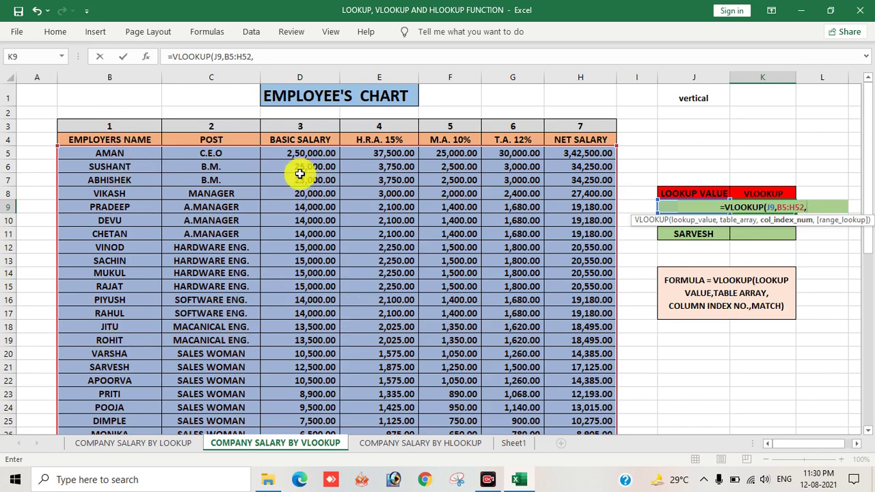
{"action": "type", "text": "3"}
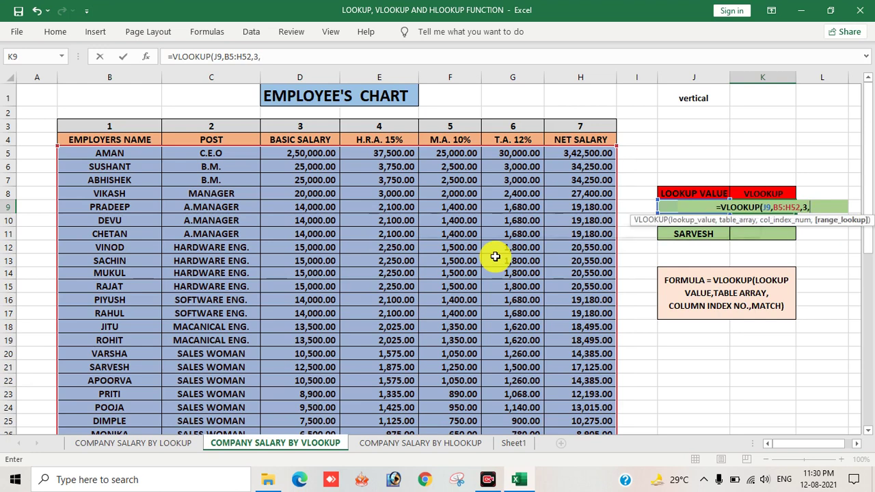
{"action": "type", "text": ","}
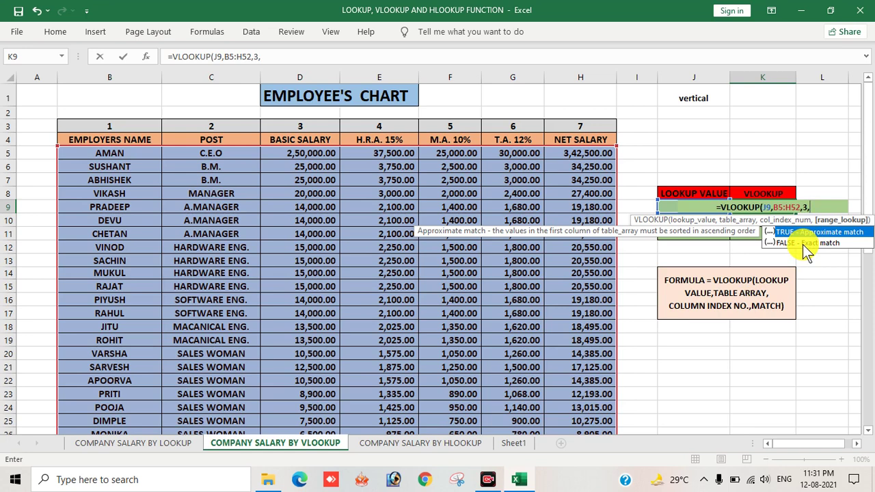
{"action": "type", "text": ")"}
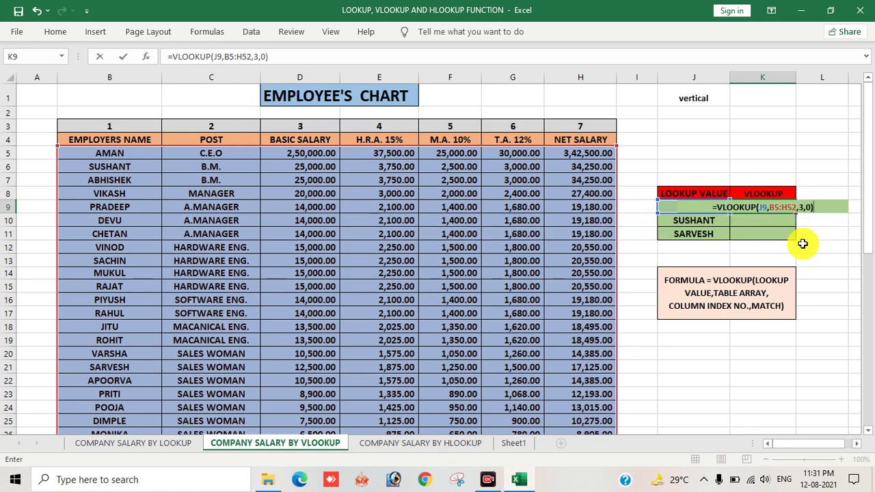
{"action": "key", "text": "Return"}
{"action": "left_click", "coordinate": [756, 207]}
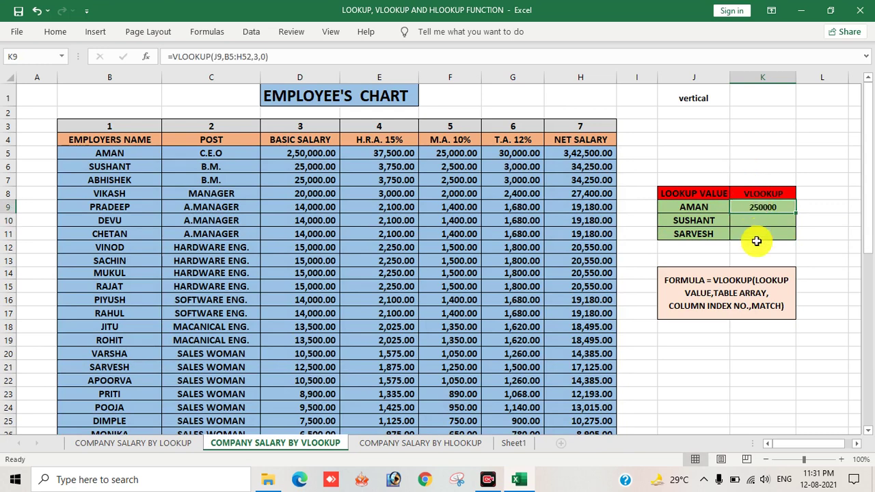
Step: Compare the result with row 5, and test the lookup by replacing J9 with the employee name in B6
{"action": "left_click_drag", "start_coordinate": [111, 152], "coordinate": [552, 154]}
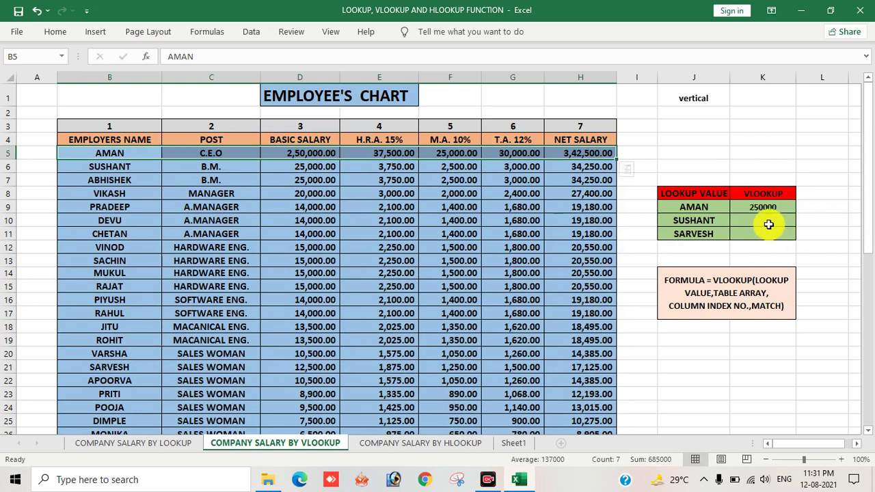
{"action": "left_click", "coordinate": [693, 206]}
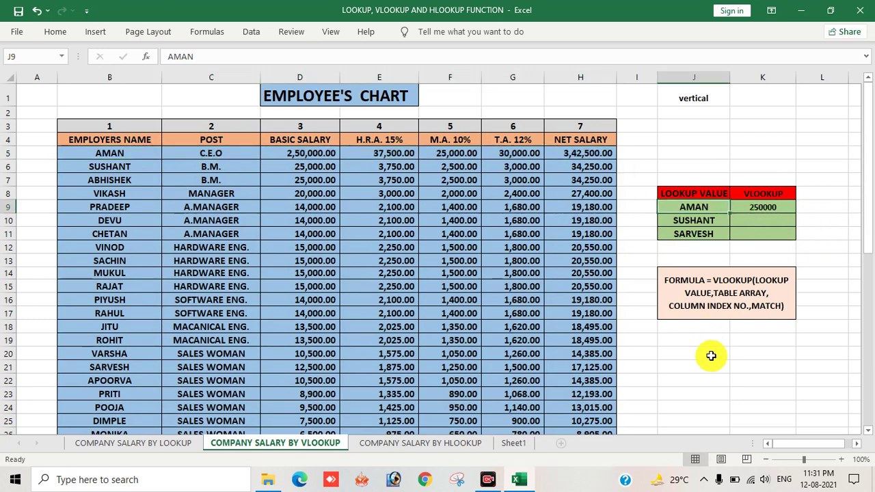
{"action": "type", "text": "S"}
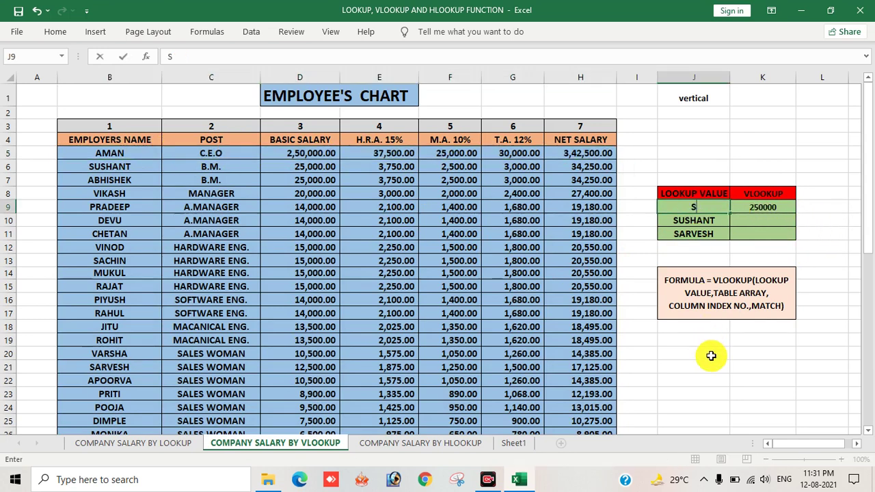
{"action": "type", "text": "USHANT"}
{"action": "key", "text": "Return"}
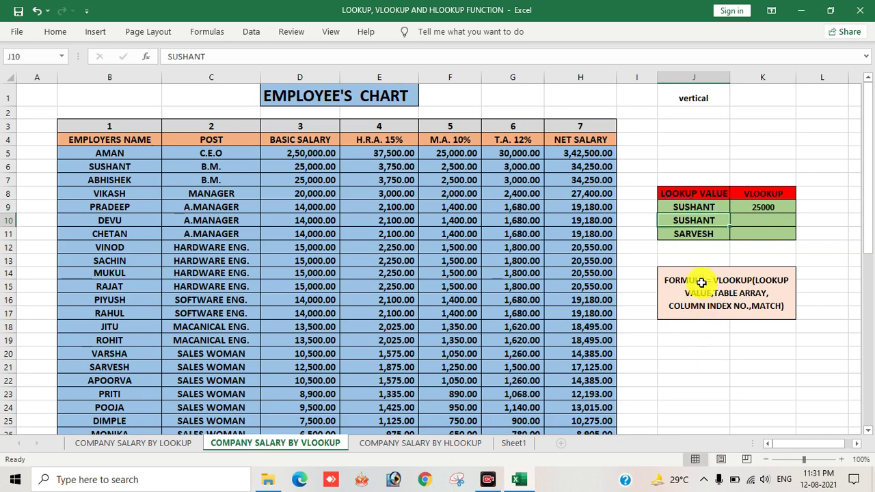
Step: Replace the J9 lookup name with the one in J11 and again with the B12 employee's name, and check K9
{"action": "left_click", "coordinate": [683, 204]}
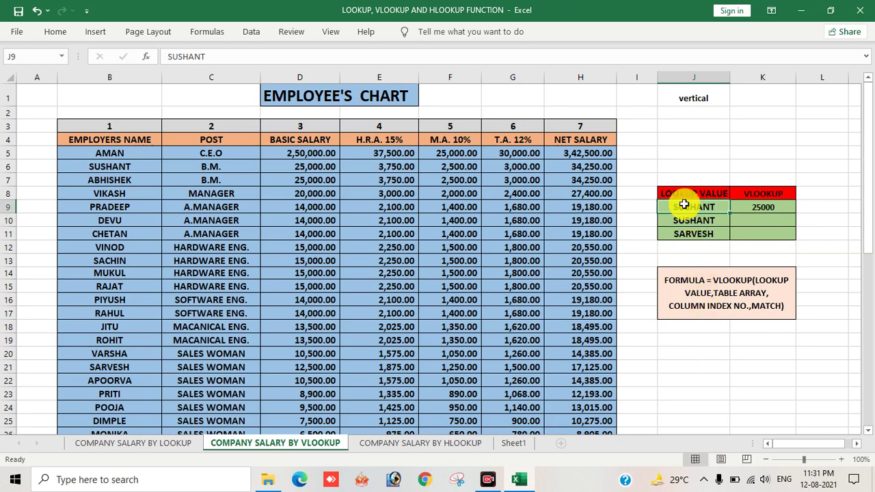
{"action": "type", "text": "SARVESH"}
{"action": "key", "text": "Return"}
{"action": "left_click", "coordinate": [683, 204]}
{"action": "type", "text": "VINOD"}
{"action": "key", "text": "Return"}
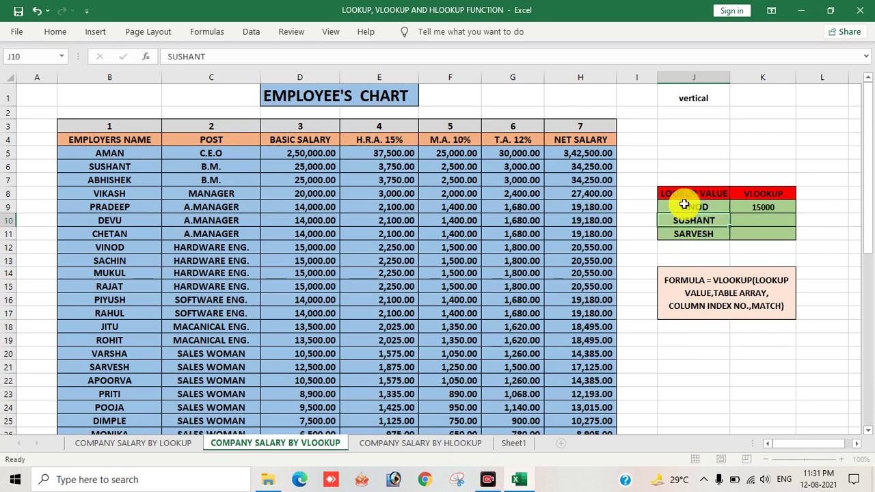
{"action": "left_click", "coordinate": [783, 207]}
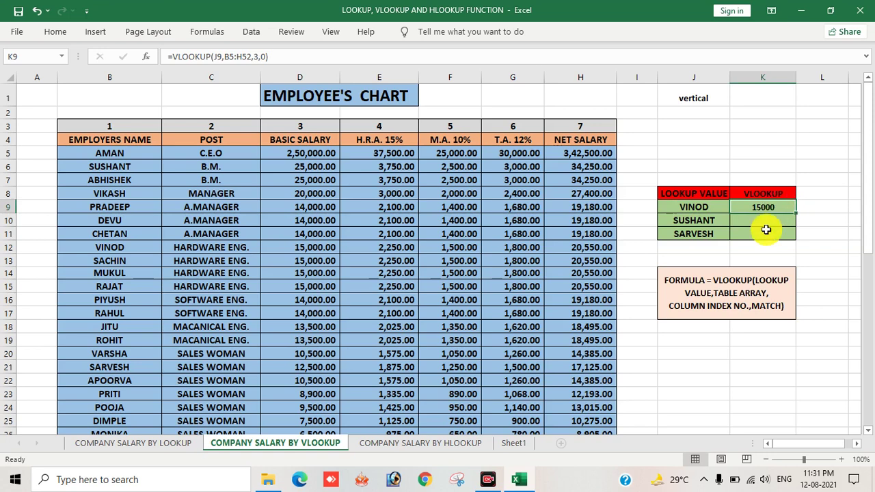
Step: Start a VLOOKUP formula in K10 with J10 as the lookup value
{"action": "left_click", "coordinate": [766, 233]}
{"action": "left_click", "coordinate": [761, 219]}
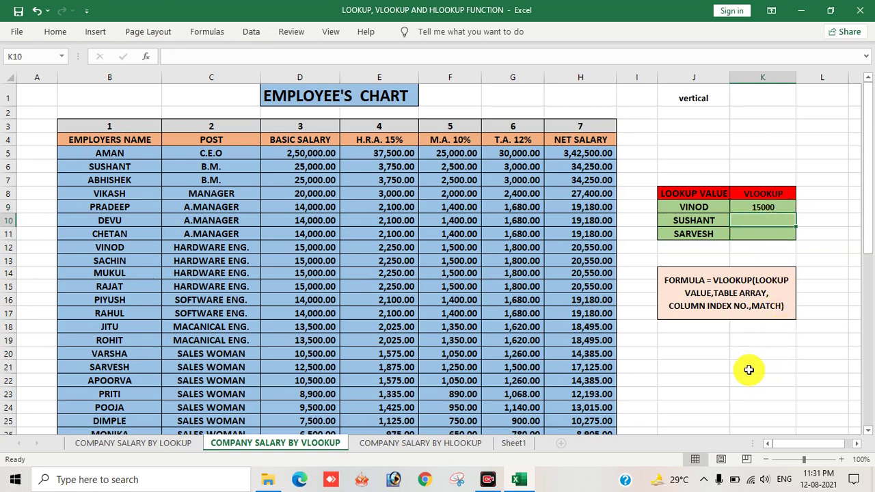
{"action": "type", "text": "=vlo"}
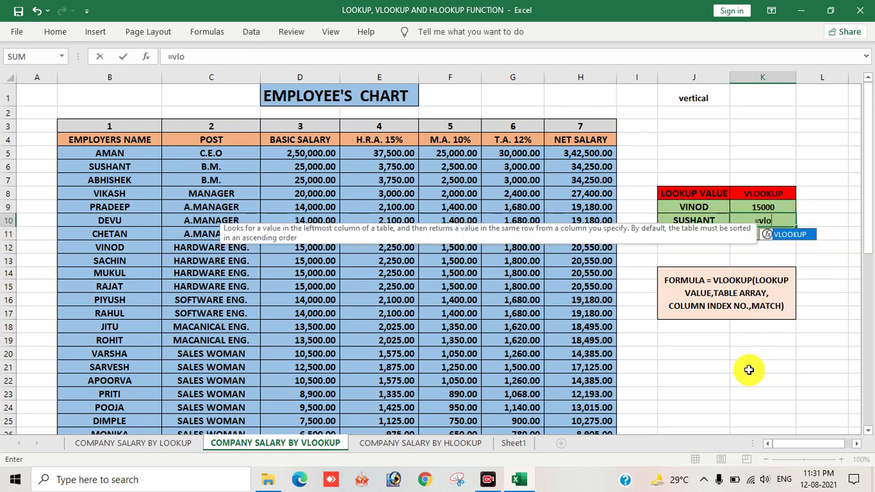
{"action": "key", "text": "Tab"}
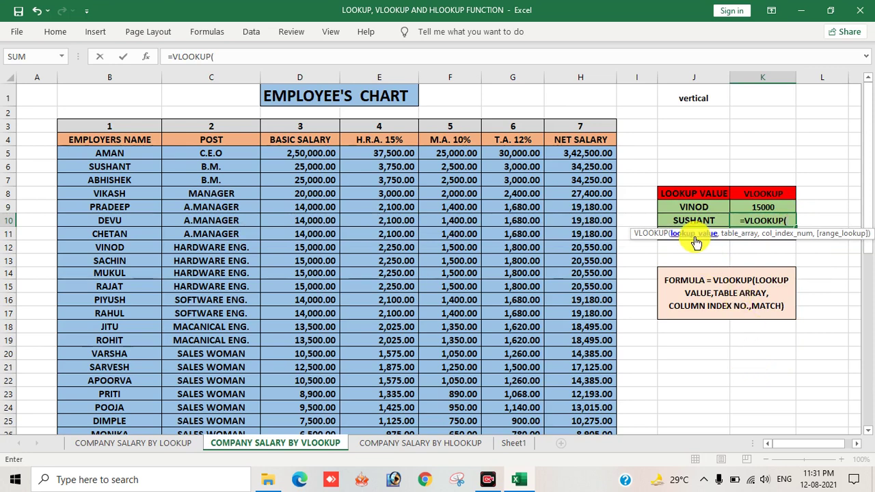
{"action": "left_click", "coordinate": [683, 218]}
{"action": "type", "text": ","}
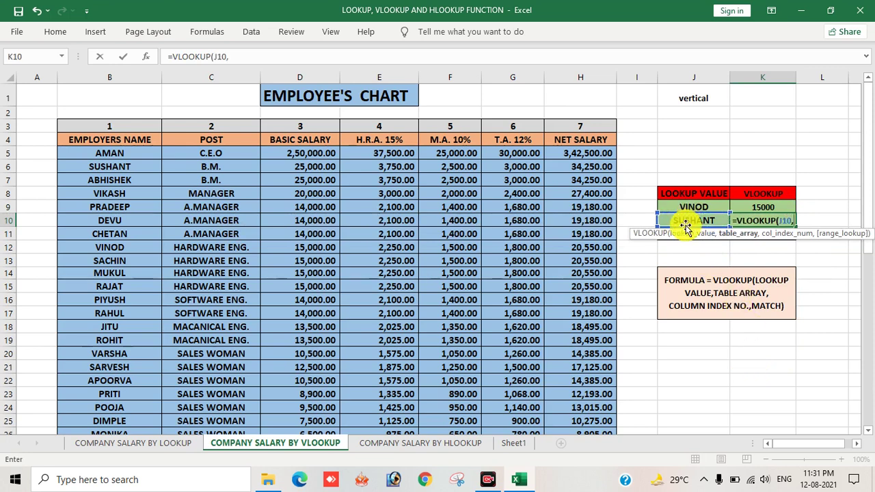
Step: Set the K10 formula's table array to the employee data B5:H52
{"action": "left_click", "coordinate": [118, 151]}
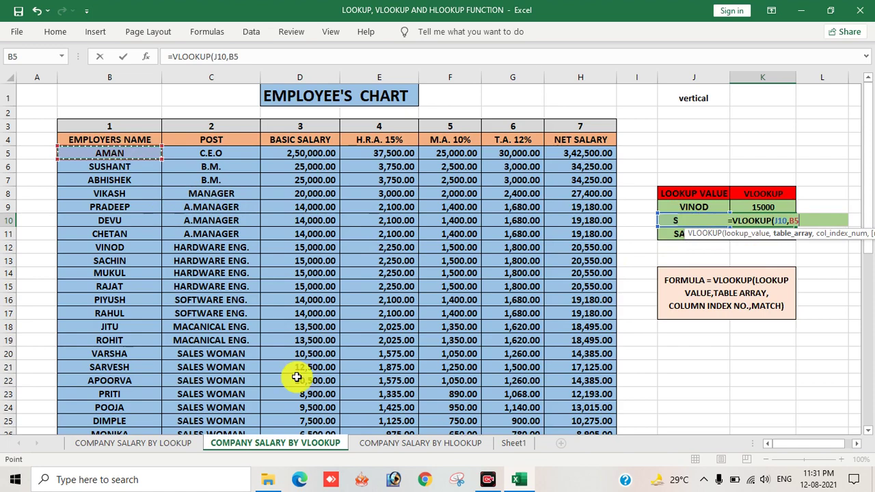
{"action": "key", "text": "ctrl+shift+Right"}
{"action": "key", "text": "ctrl+shift+Down"}
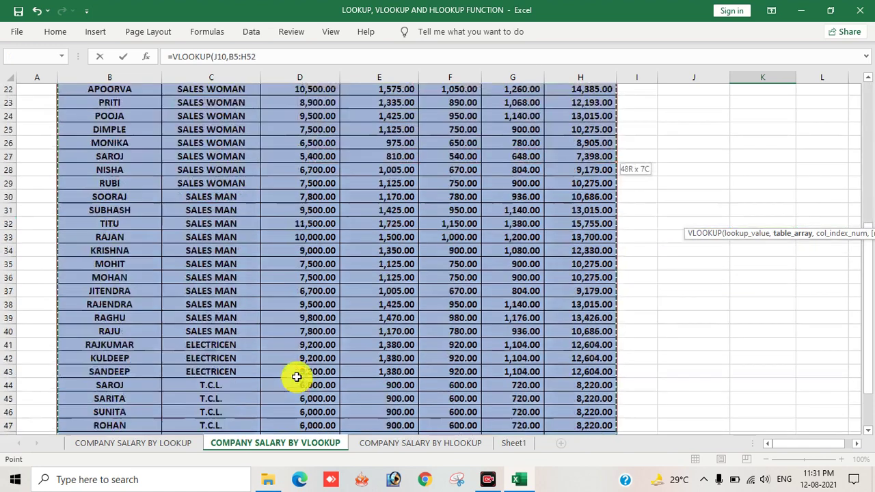
{"action": "type", "text": ","}
Step: Complete the K10 formula as =VLOOKUP(J10,B5:H52,7,0) to return the net salary with an exact match
{"action": "scroll", "coordinate": [508, 358], "scroll_direction": "up", "scroll_amount": 8}
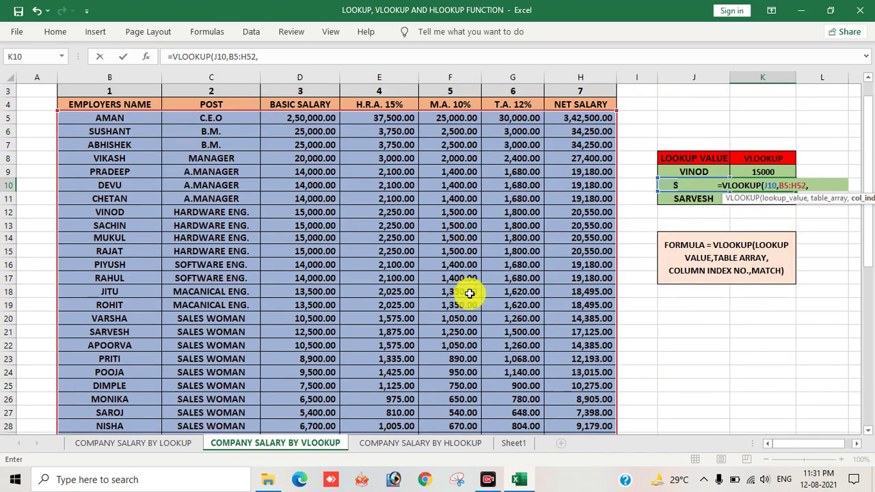
{"action": "scroll", "coordinate": [469, 293], "scroll_direction": "up", "scroll_amount": 1}
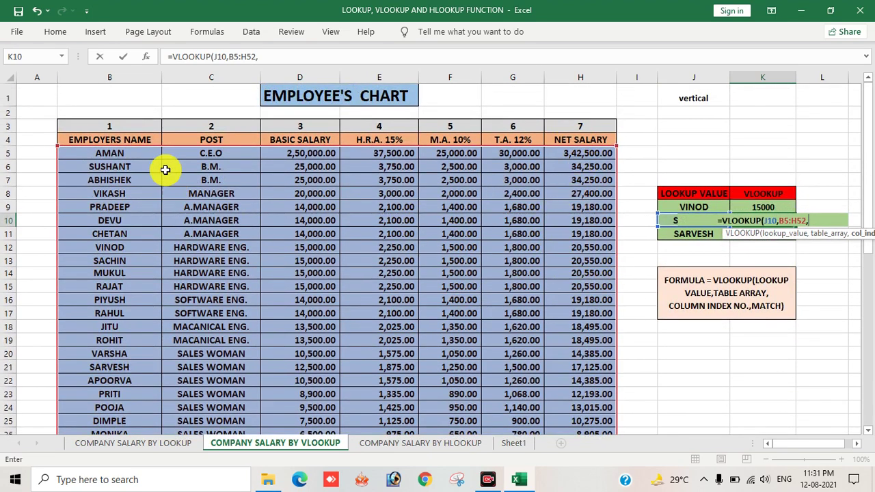
{"action": "type", "text": "7"}
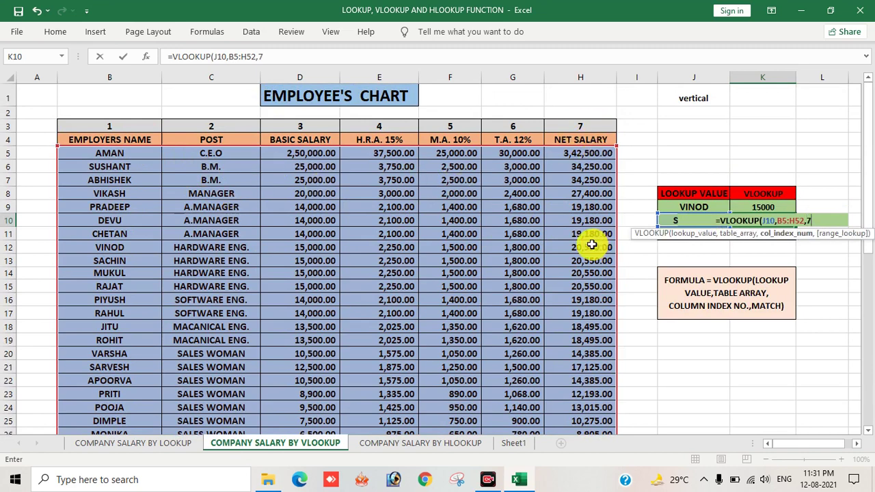
{"action": "type", "text": ","}
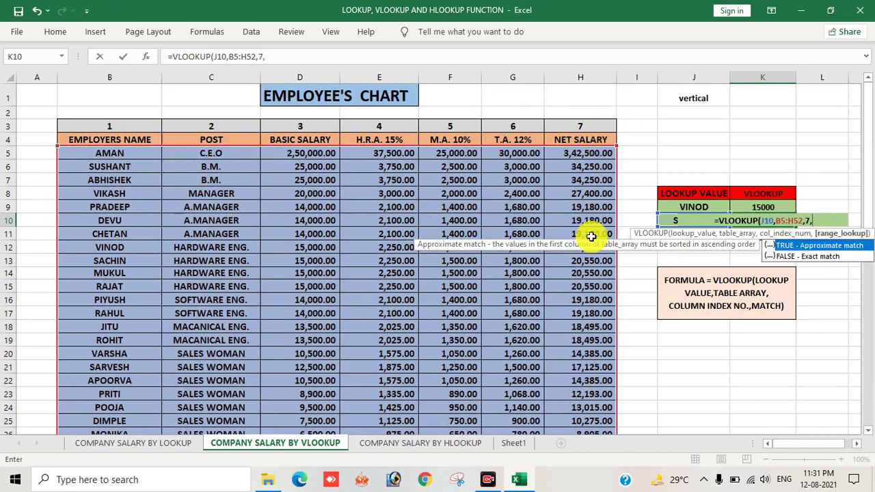
{"action": "type", "text": "0"}
{"action": "key", "text": "Return"}
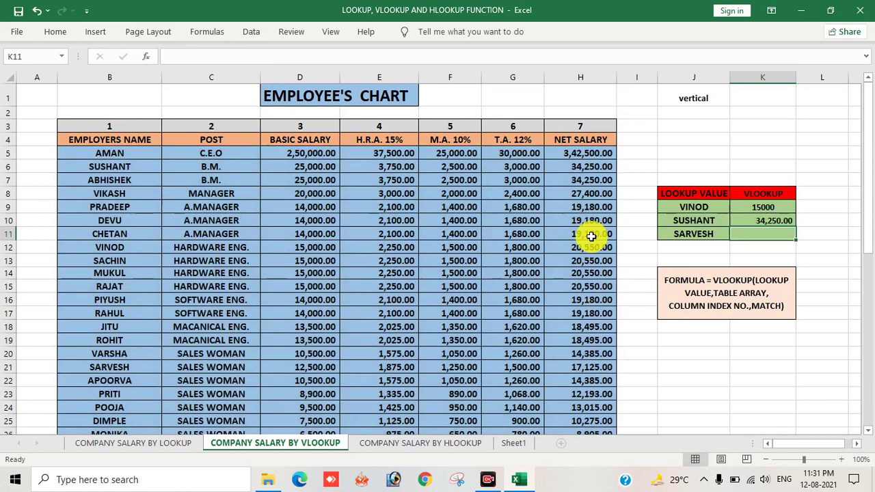
{"action": "left_click", "coordinate": [749, 223]}
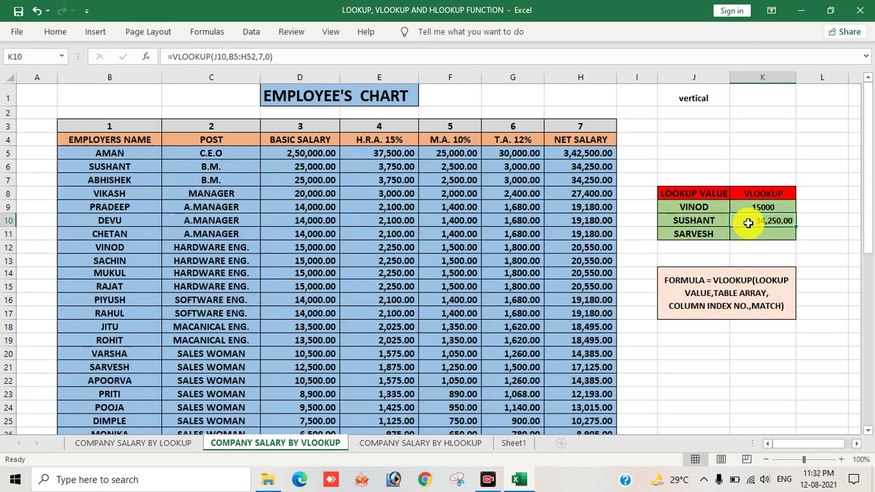
Step: Test the net salary lookup by replacing J10 with the employee name in B14, and check K10
{"action": "left_click", "coordinate": [686, 220]}
{"action": "type", "text": "mul"}
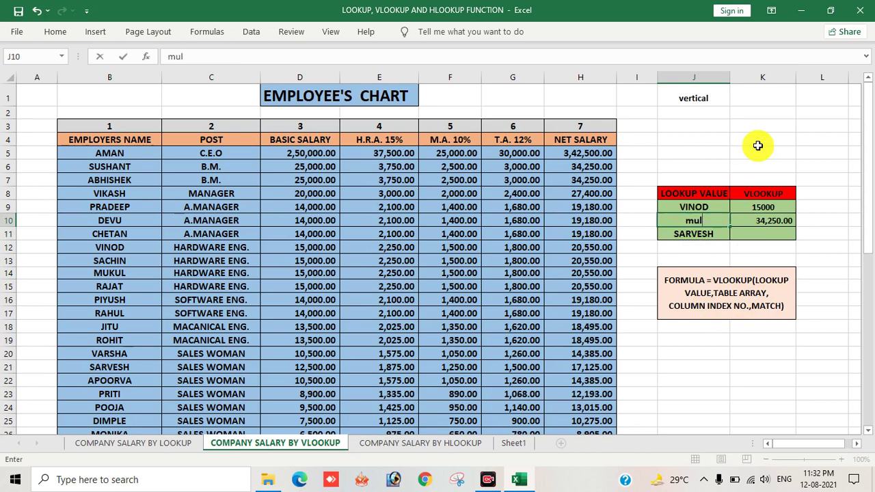
{"action": "type", "text": "ul"}
{"action": "key", "text": "Return"}
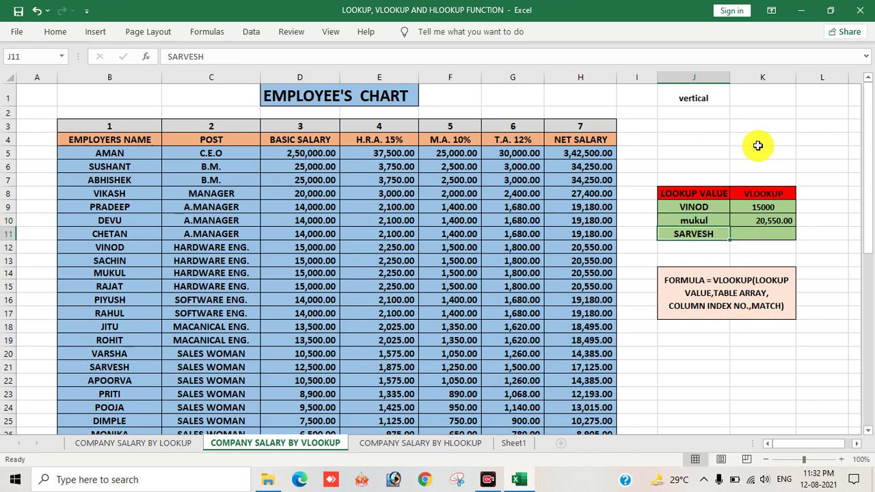
{"action": "left_click", "coordinate": [762, 219]}
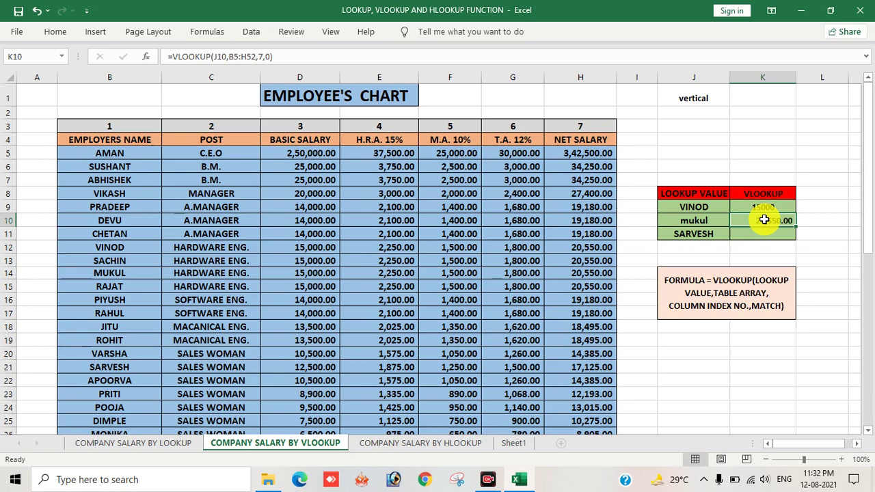
Step: Examine the layout of the employee name and post columns on the VLOOKUP sheet, glancing at the HLOOKUP sheet for comparison
{"action": "scroll", "coordinate": [241, 305], "scroll_direction": "down", "scroll_amount": 1}
{"action": "scroll", "coordinate": [225, 260], "scroll_direction": "up", "scroll_amount": 1}
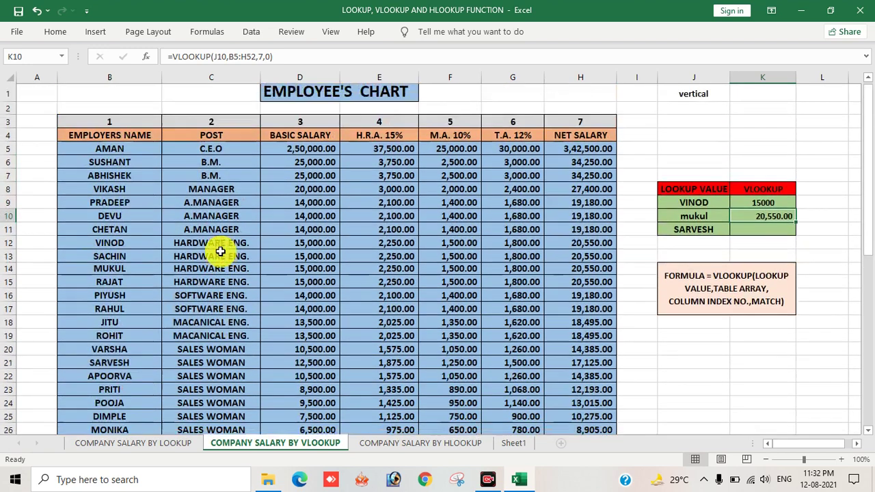
{"action": "left_click_drag", "start_coordinate": [90, 161], "coordinate": [99, 325]}
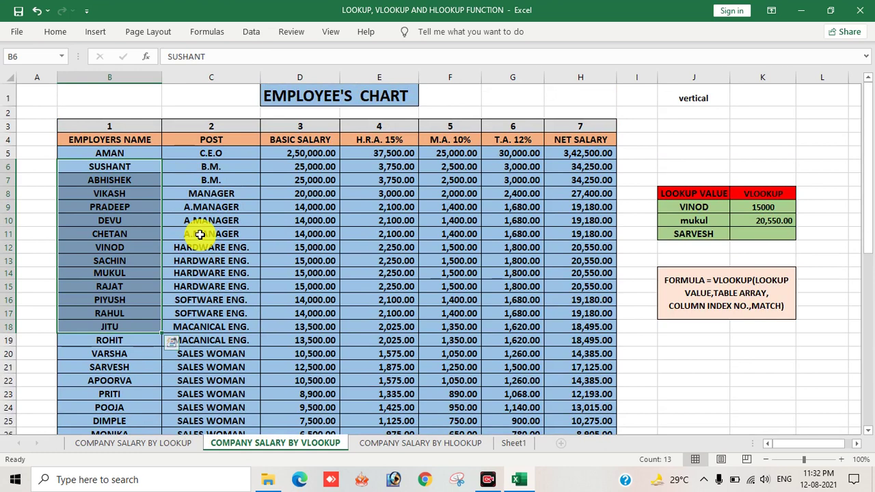
{"action": "left_click_drag", "start_coordinate": [210, 210], "coordinate": [210, 326]}
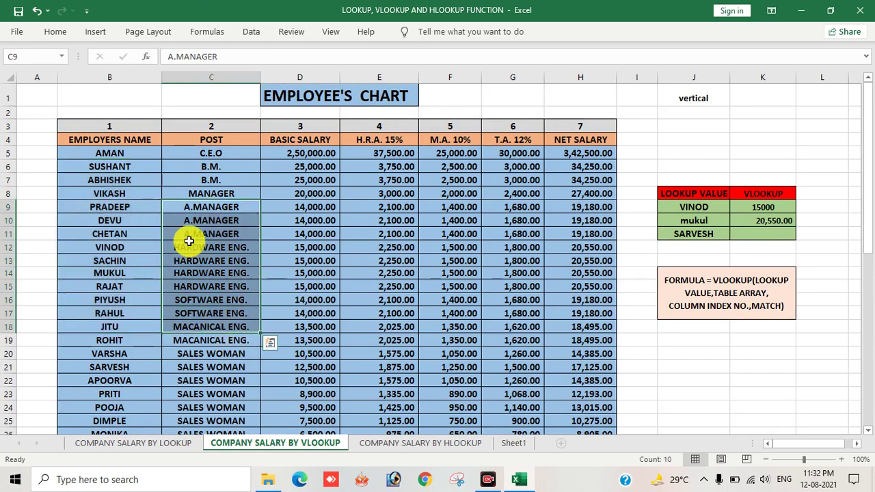
{"action": "left_click_drag", "start_coordinate": [124, 141], "coordinate": [127, 299]}
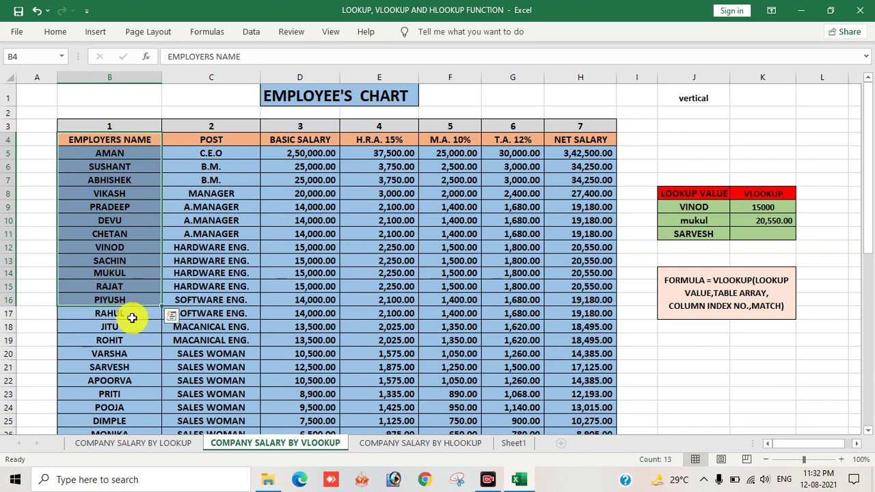
{"action": "left_click", "coordinate": [389, 442]}
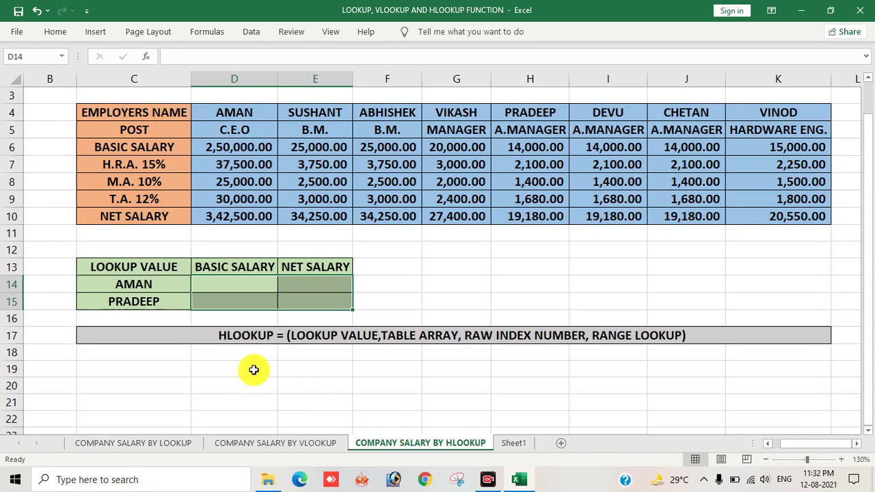
{"action": "left_click", "coordinate": [256, 443]}
{"action": "left_click_drag", "start_coordinate": [121, 166], "coordinate": [119, 310]}
{"action": "left_click_drag", "start_coordinate": [195, 206], "coordinate": [231, 299]}
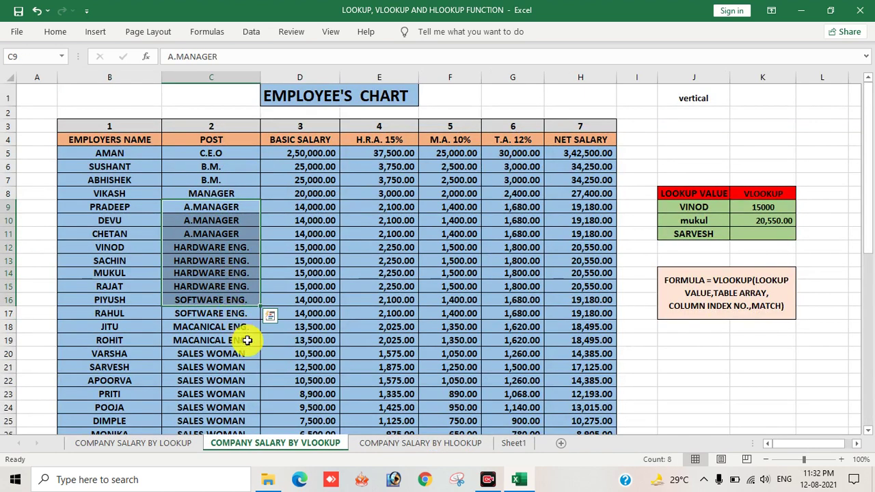
Step: Examine the name, post, basic salary and H.R.A. rows of the table on the COMPANY SALARY BY HLOOKUP sheet
{"action": "left_click", "coordinate": [367, 449]}
{"action": "left_click_drag", "start_coordinate": [101, 111], "coordinate": [788, 110]}
{"action": "scroll", "coordinate": [683, 205], "scroll_direction": "up", "scroll_amount": 1}
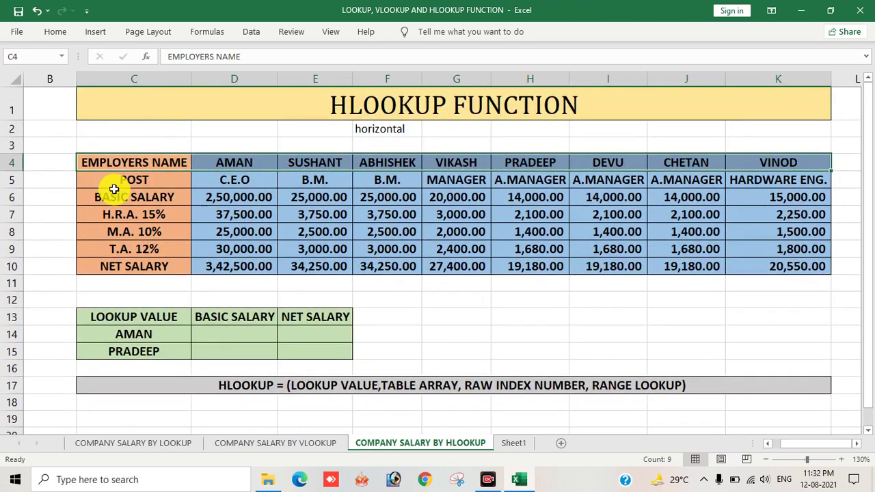
{"action": "left_click_drag", "start_coordinate": [117, 180], "coordinate": [717, 183]}
{"action": "left_click_drag", "start_coordinate": [146, 198], "coordinate": [688, 217]}
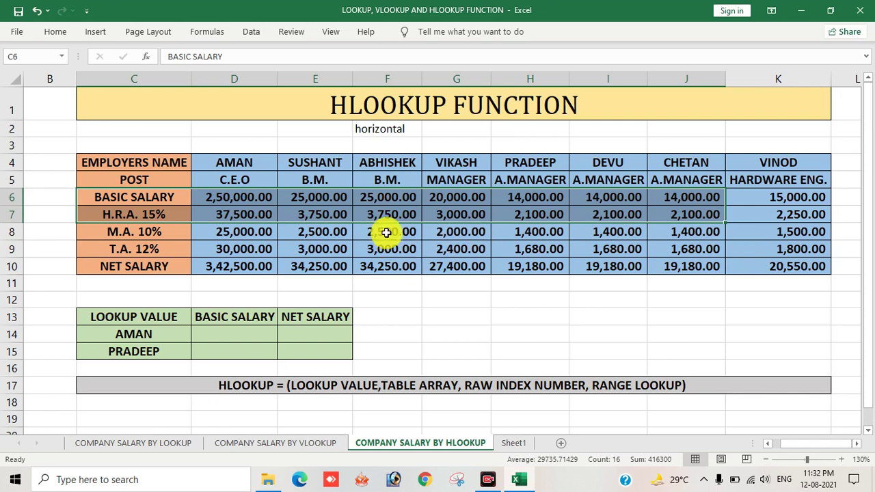
{"action": "left_click_drag", "start_coordinate": [143, 169], "coordinate": [788, 159]}
{"action": "left_click_drag", "start_coordinate": [107, 182], "coordinate": [806, 180]}
{"action": "left_click", "coordinate": [253, 335]}
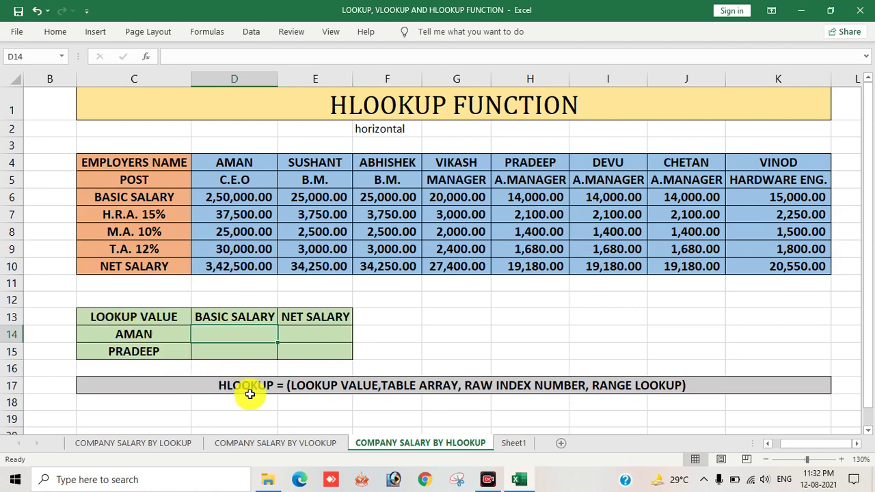
Step: Return to the COMPANY SALARY BY VLOOKUP sheet and review the K10 formula and its table array
{"action": "left_click", "coordinate": [306, 446]}
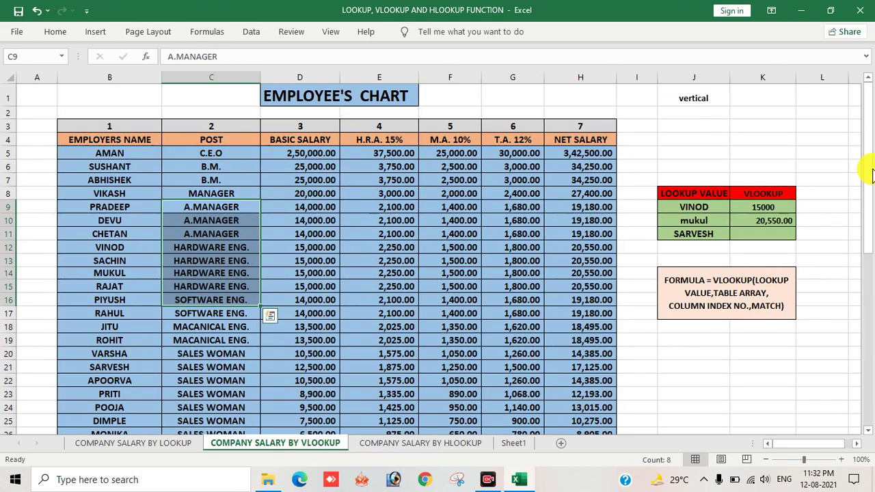
{"action": "left_click", "coordinate": [749, 217]}
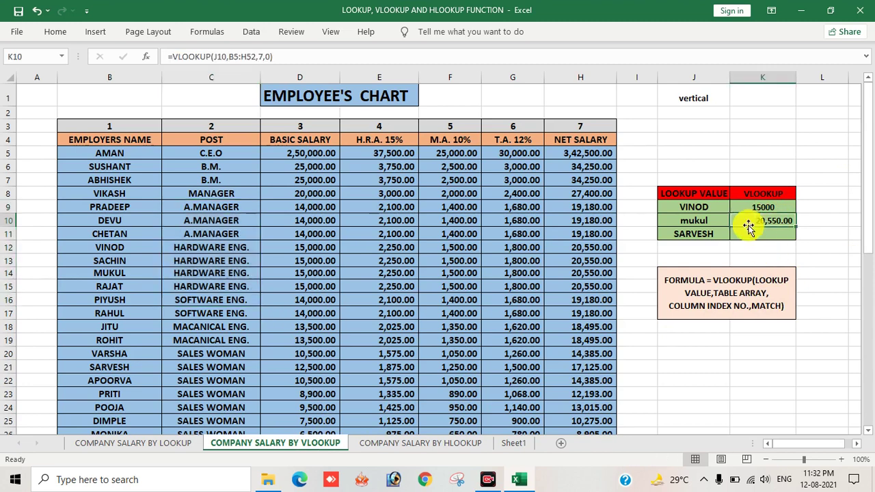
{"action": "double_click", "coordinate": [748, 228]}
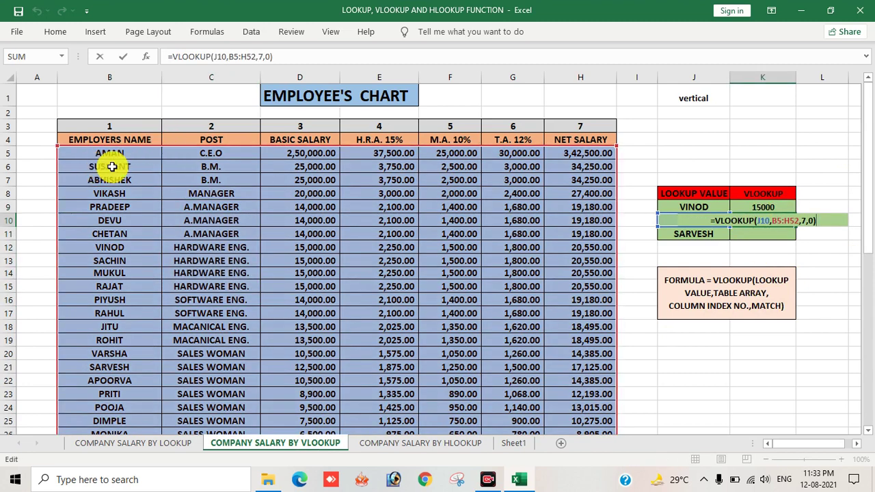
{"action": "key", "text": "Return"}
{"action": "left_click_drag", "start_coordinate": [39, 140], "coordinate": [210, 352]}
{"action": "left_click", "coordinate": [738, 221]}
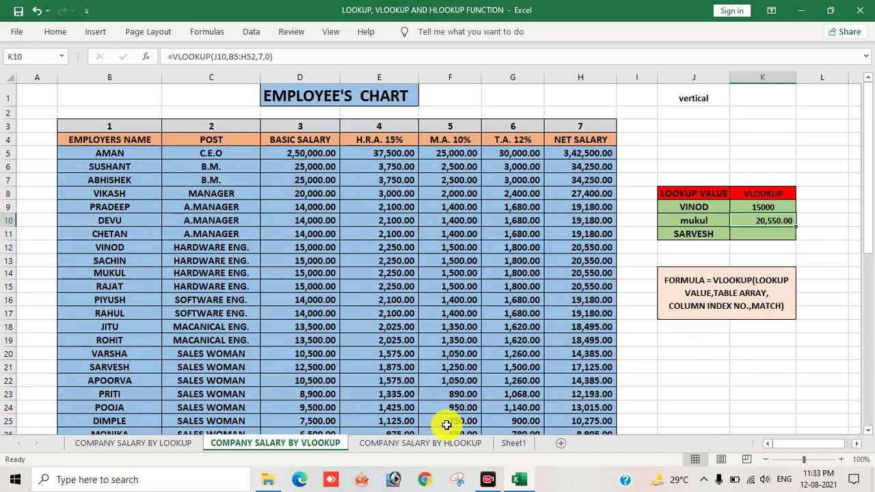
Step: On the COMPANY SALARY BY HLOOKUP sheet, start an HLOOKUP formula in D14 with C14 as the lookup value
{"action": "left_click", "coordinate": [410, 444]}
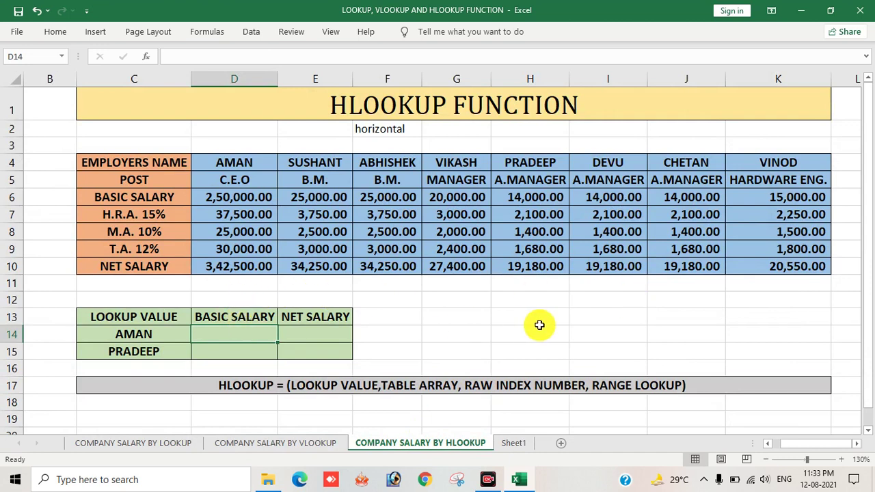
{"action": "type", "text": "=hlo"}
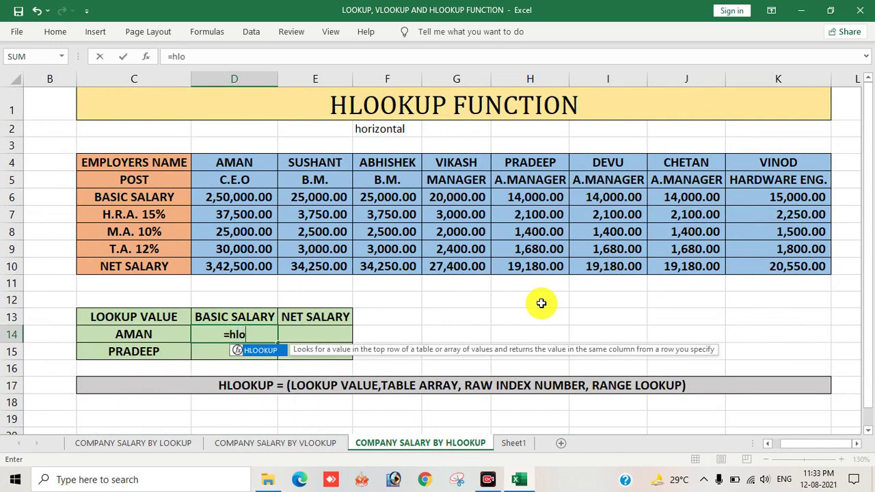
{"action": "key", "text": "Tab"}
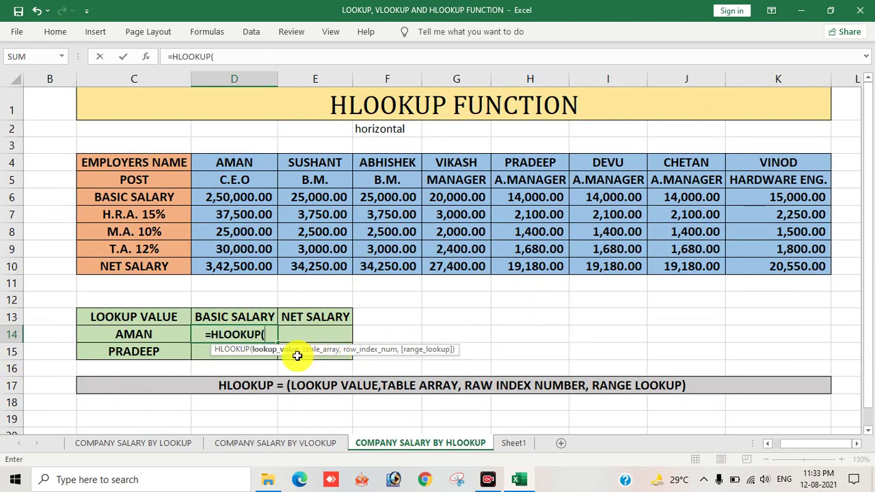
{"action": "left_click", "coordinate": [186, 336]}
{"action": "type", "text": ","}
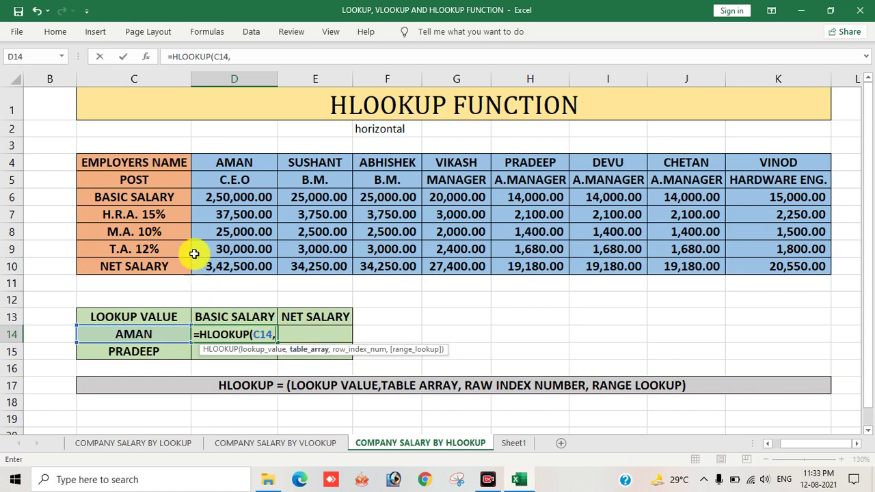
Step: Complete the D14 HLOOKUP formula with table array D4:K10, row index 3 and range lookup 0 to retrieve the basic salary
{"action": "left_click", "coordinate": [220, 162]}
{"action": "key", "text": "ctrl+shift+Right"}
{"action": "key", "text": "ctrl+shift+Down"}
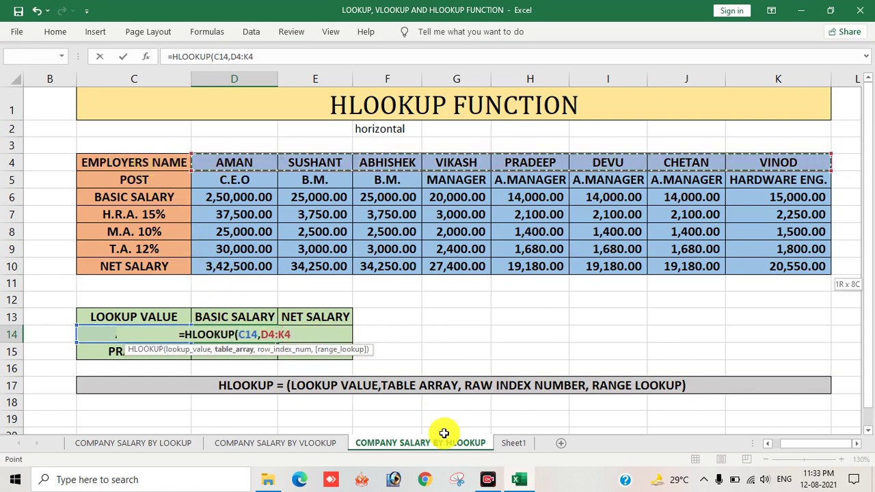
{"action": "type", "text": ","}
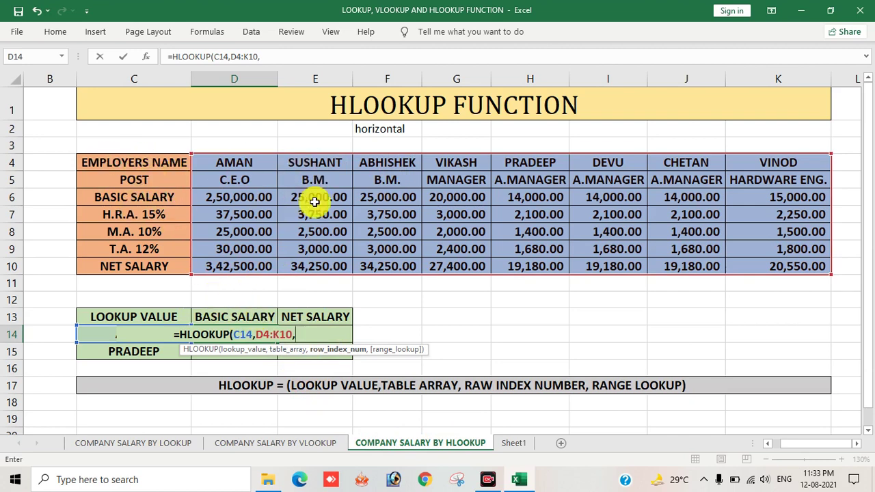
{"action": "type", "text": "3,0"}
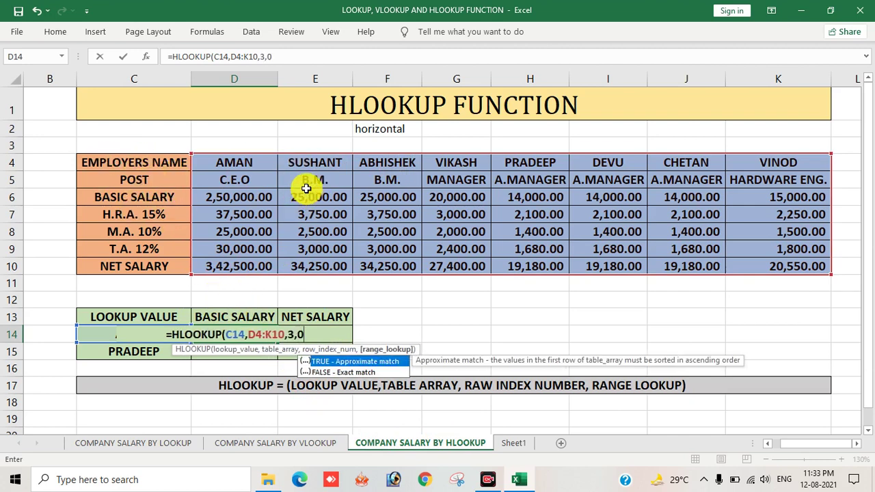
{"action": "type", "text": ")"}
{"action": "key", "text": "Return"}
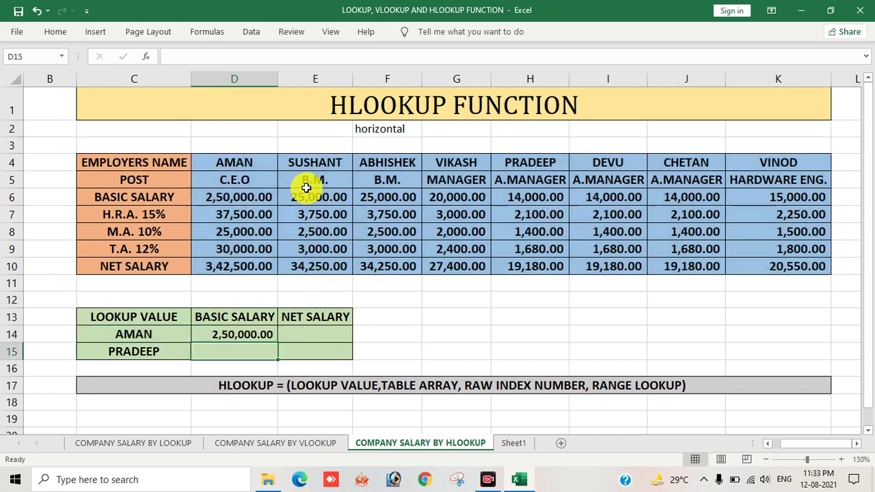
{"action": "left_click", "coordinate": [255, 338]}
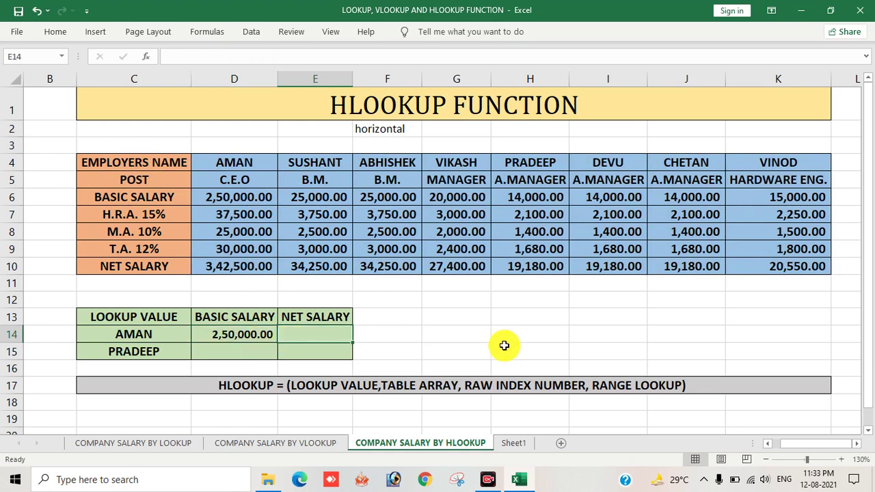
Step: Enter =HLOOKUP(C14,D4:K10,7,0) in E14 to retrieve the net salary, and compare the result with the table's value in D10
{"action": "type", "text": "=hlo"}
{"action": "key", "text": "Tab"}
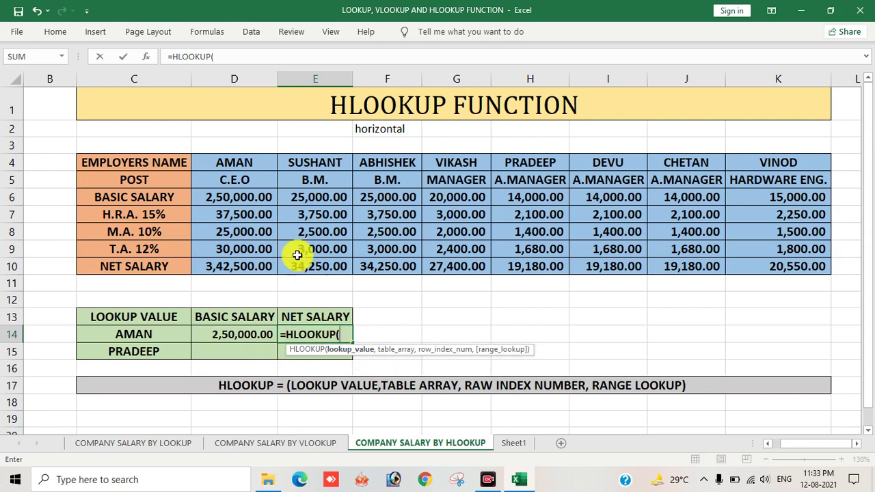
{"action": "left_click", "coordinate": [134, 334]}
{"action": "type", "text": ","}
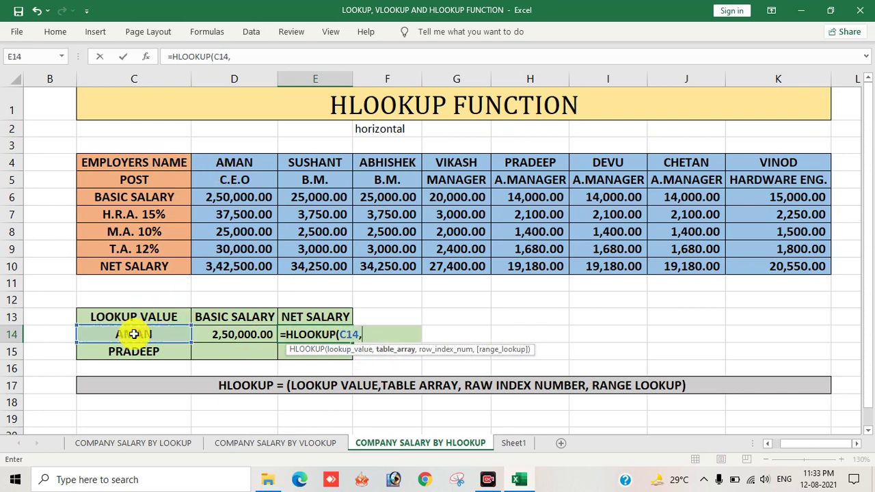
{"action": "left_click", "coordinate": [239, 159]}
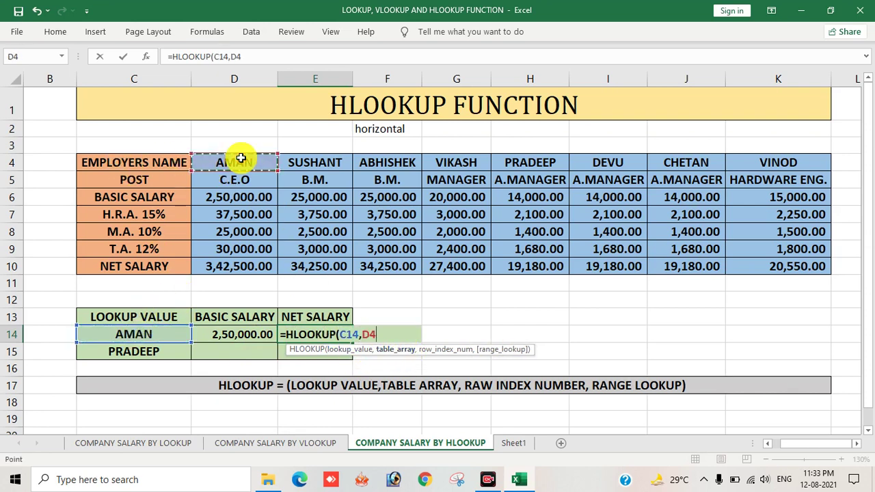
{"action": "key", "text": "ctrl+shift+Right"}
{"action": "key", "text": "ctrl+shift+Down"}
{"action": "type", "text": ","}
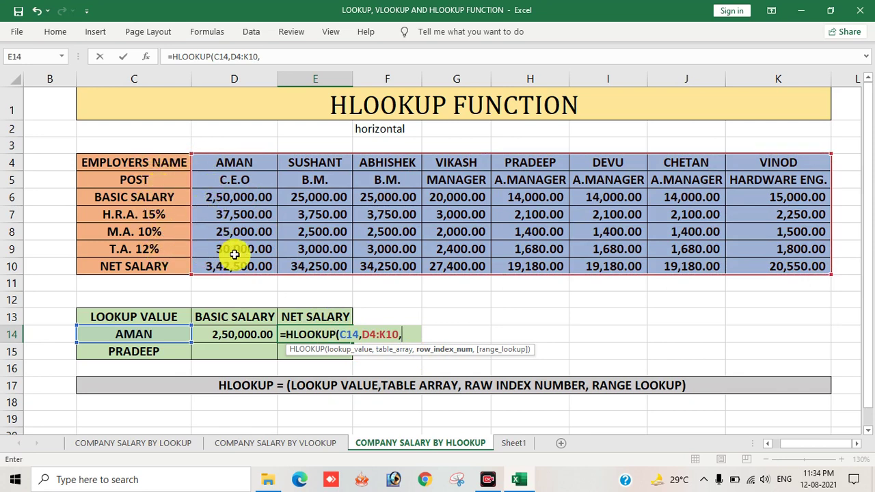
{"action": "type", "text": "7,0"}
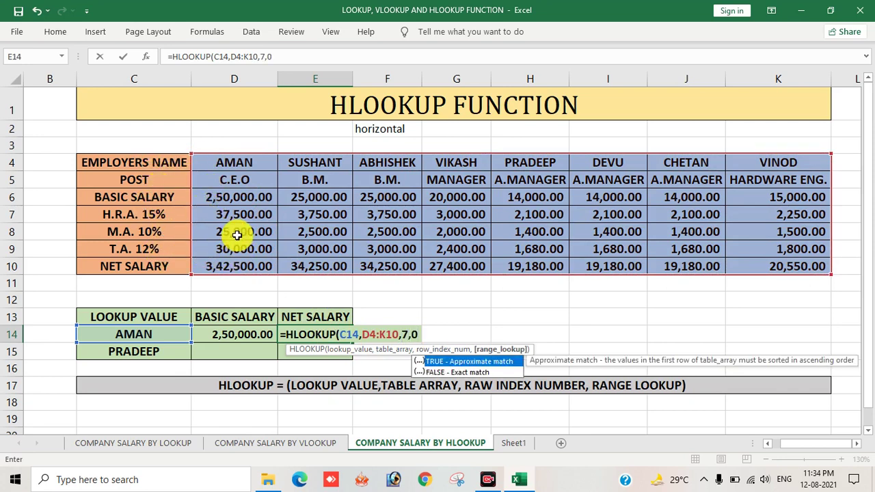
{"action": "type", "text": ")"}
{"action": "key", "text": "Return"}
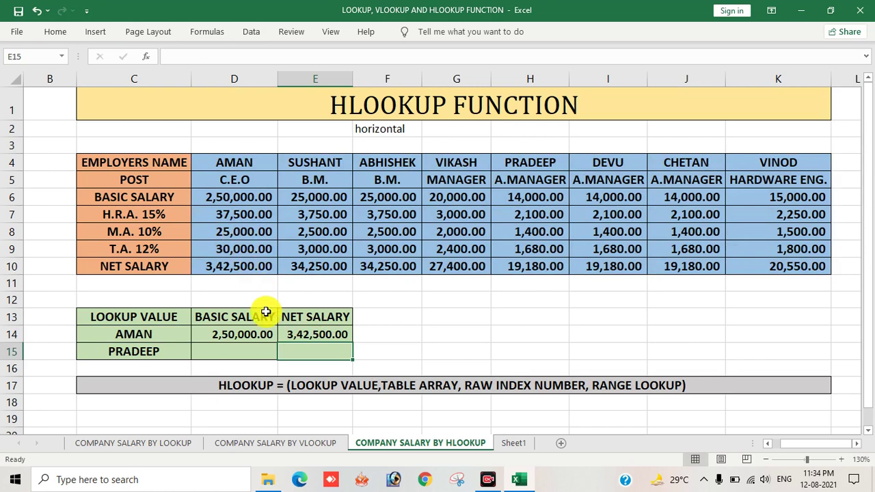
{"action": "left_click", "coordinate": [293, 335]}
{"action": "left_click", "coordinate": [227, 272]}
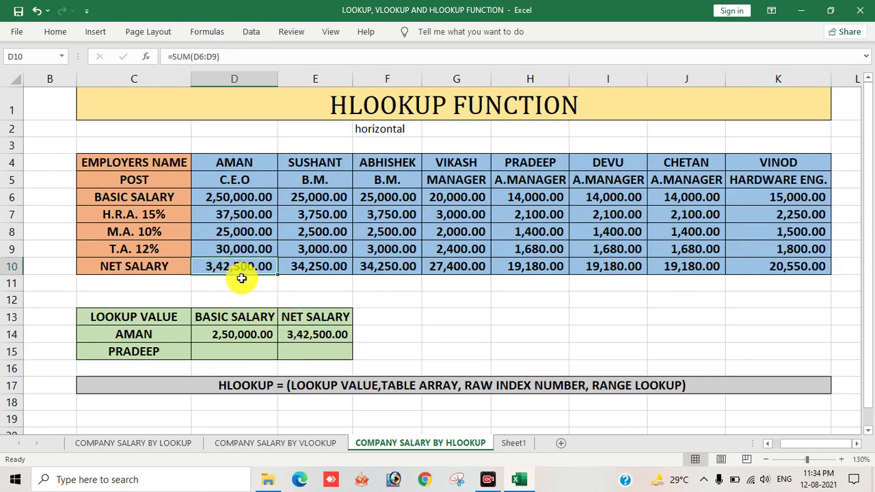
Step: Start an HLOOKUP formula in E15 for the second employee's net salary, with C15 as the lookup value
{"action": "left_click", "coordinate": [301, 352]}
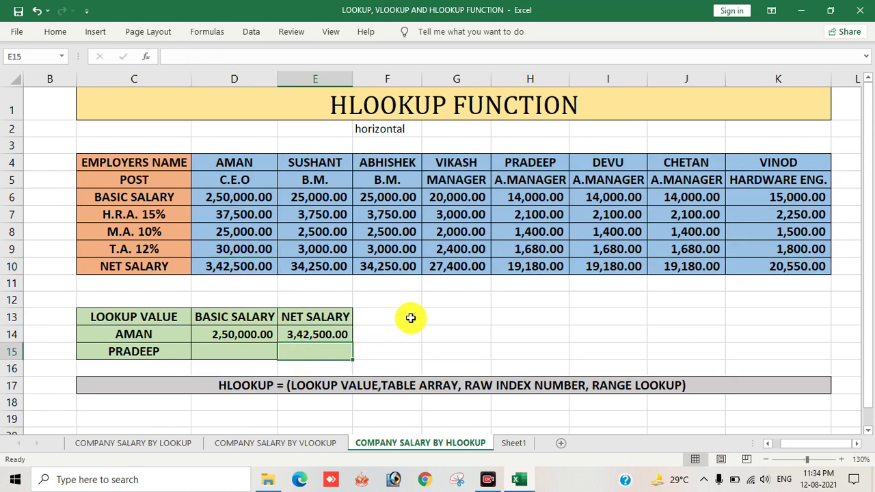
{"action": "left_click", "coordinate": [237, 350]}
{"action": "left_click", "coordinate": [289, 355]}
{"action": "type", "text": "="}
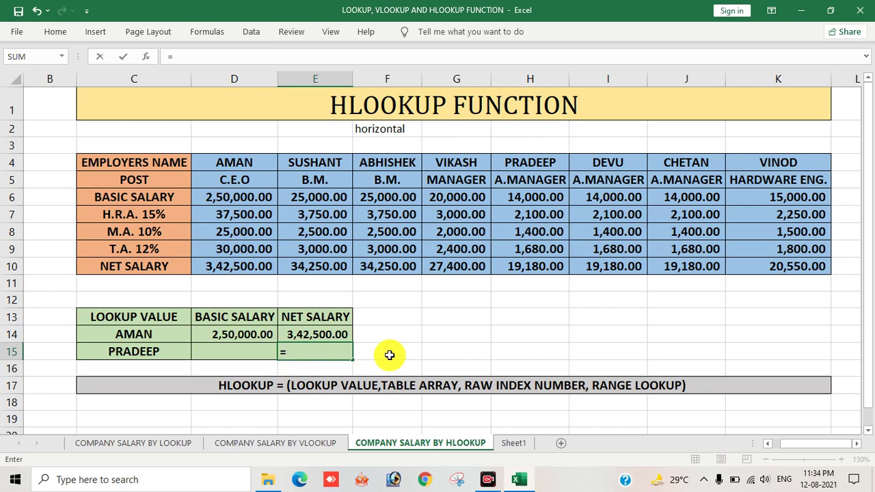
{"action": "type", "text": "hloo"}
{"action": "key", "text": "Tab"}
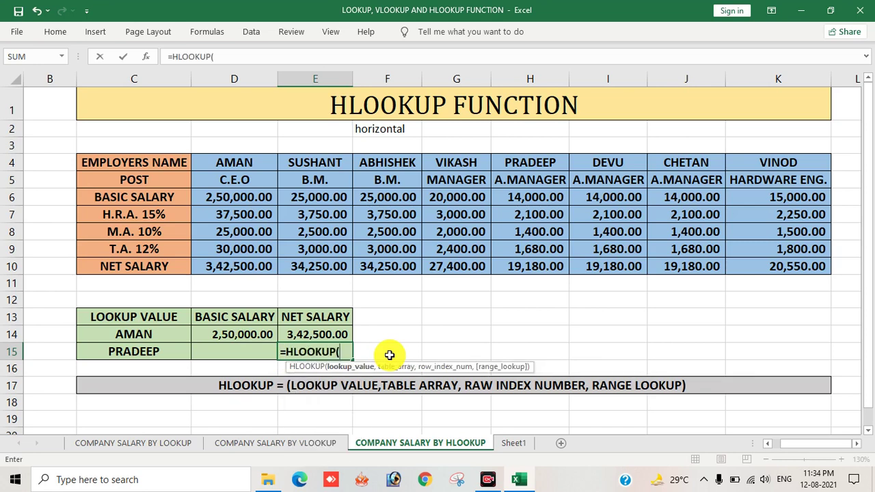
{"action": "left_click", "coordinate": [96, 353]}
{"action": "type", "text": ","}
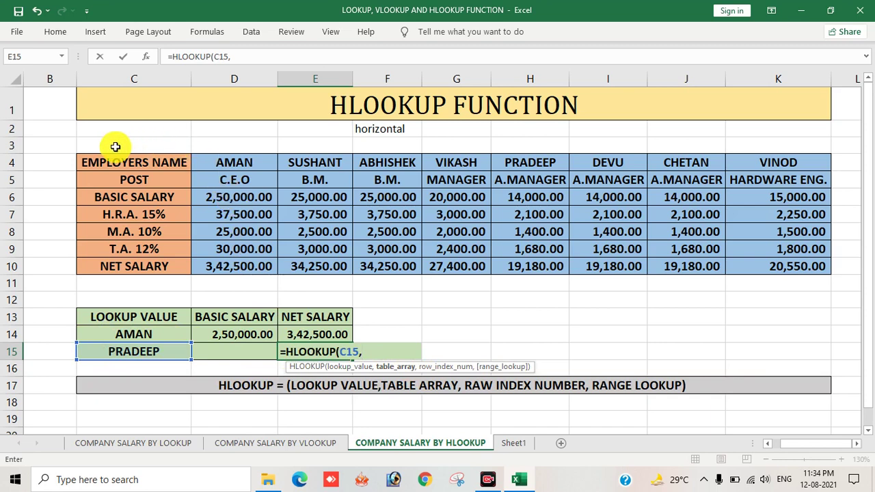
Step: Complete the E15 HLOOKUP formula with table array D3:K10, row index 8 and range lookup 0
{"action": "left_click_drag", "start_coordinate": [89, 146], "coordinate": [301, 225]}
{"action": "left_click_drag", "start_coordinate": [211, 147], "coordinate": [757, 267]}
{"action": "type", "text": ",8"}
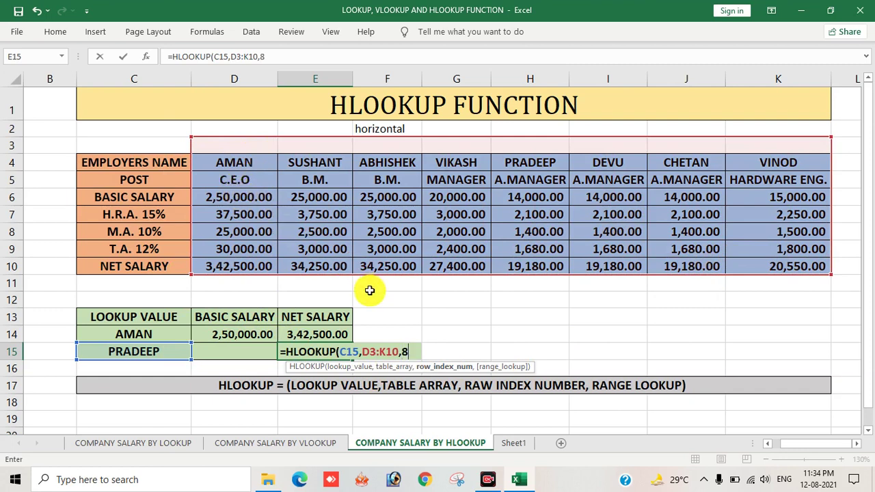
{"action": "type", "text": ",0)"}
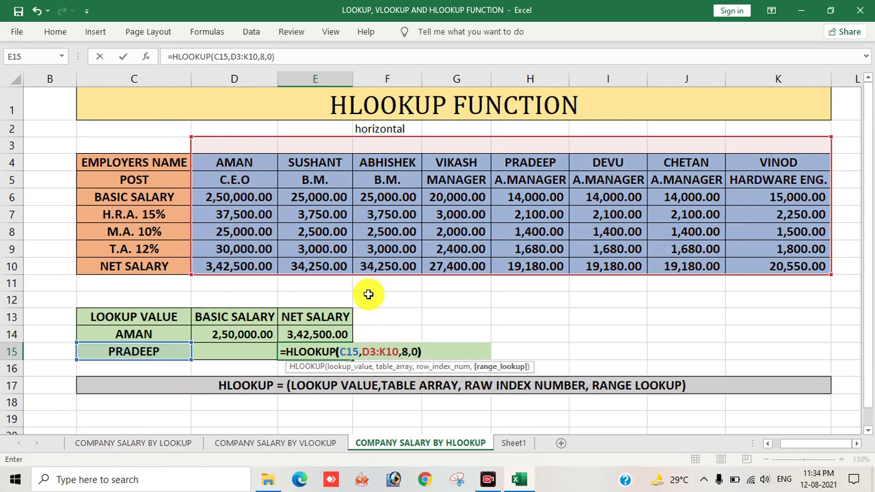
{"action": "key", "text": "Return"}
Step: Check the E15 formula against the matching employee name in H4 and the table array D3:K10
{"action": "left_click", "coordinate": [349, 350]}
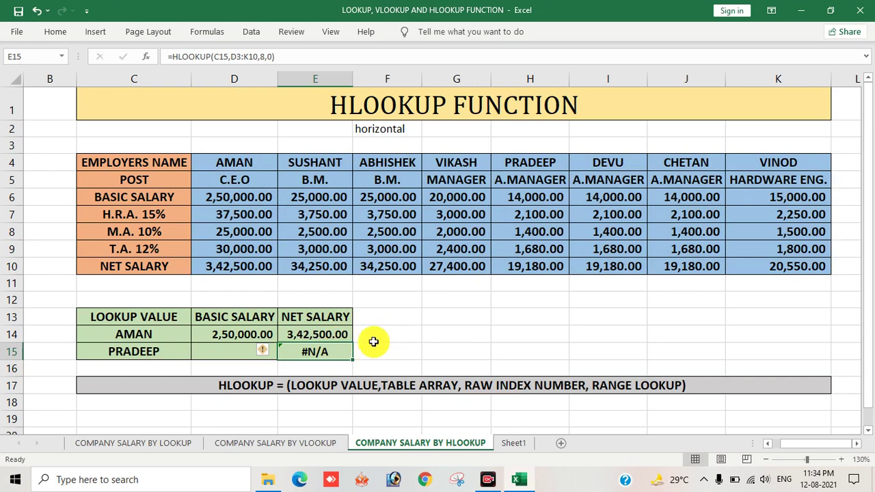
{"action": "left_click", "coordinate": [533, 161]}
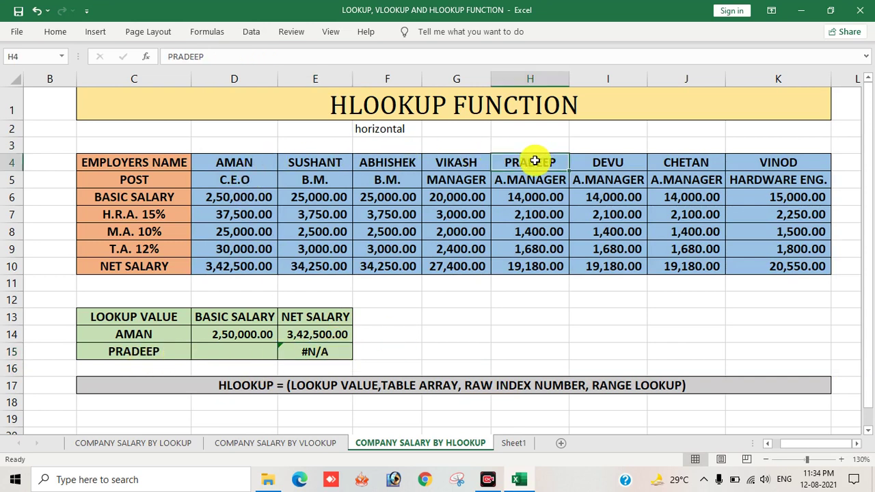
{"action": "left_click", "coordinate": [304, 352]}
{"action": "left_click_drag", "start_coordinate": [226, 152], "coordinate": [799, 267]}
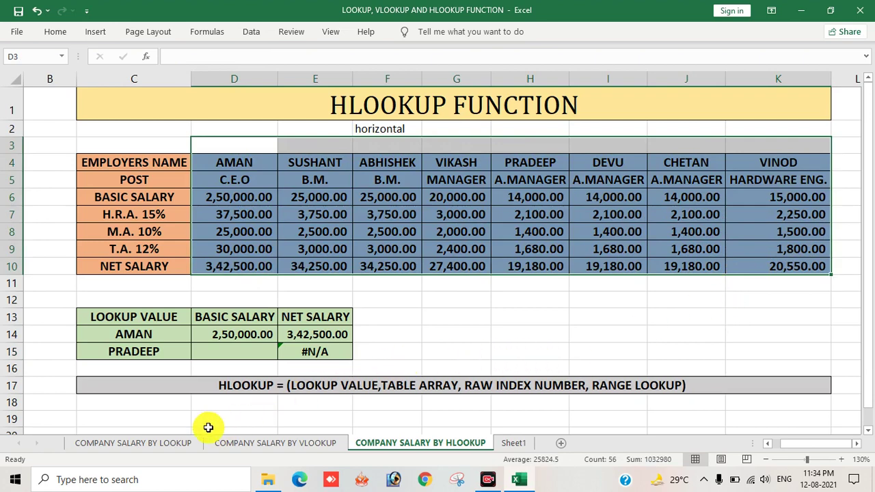
Step: Compare how the employee names and salary data are arranged on the COMPANY SALARY BY LOOKUP, VLOOKUP and HLOOKUP sheets
{"action": "left_click", "coordinate": [144, 445]}
{"action": "left_click", "coordinate": [591, 330]}
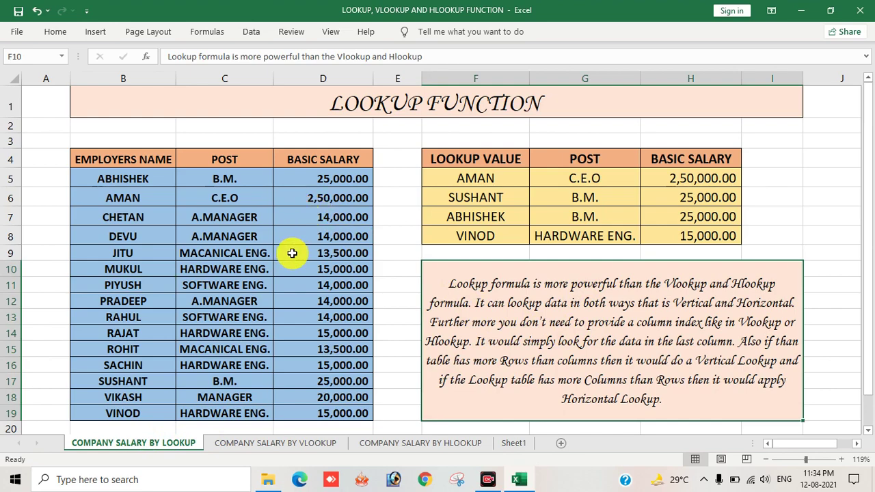
{"action": "left_click_drag", "start_coordinate": [133, 179], "coordinate": [113, 412]}
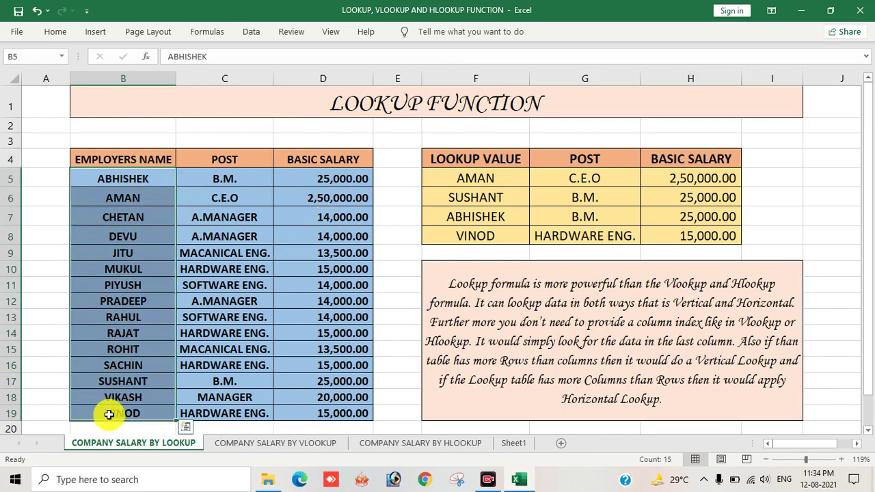
{"action": "left_click", "coordinate": [218, 444]}
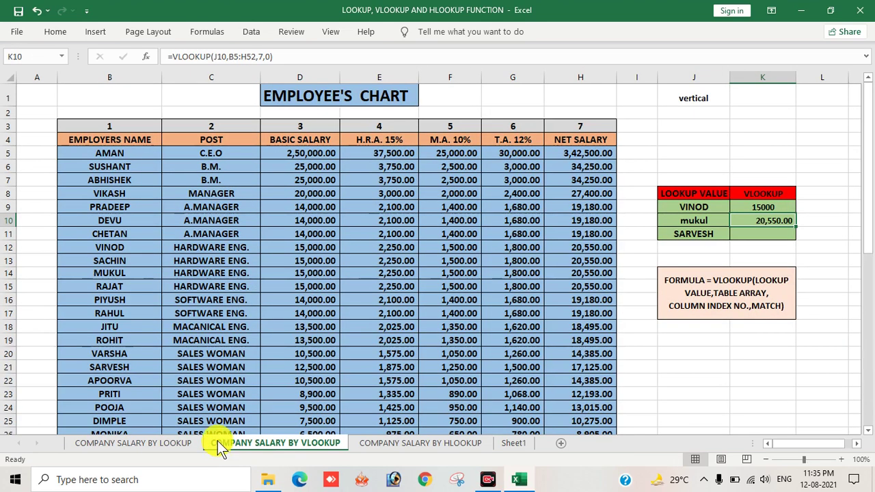
{"action": "left_click", "coordinate": [207, 205]}
{"action": "left_click_drag", "start_coordinate": [367, 158], "coordinate": [387, 354]}
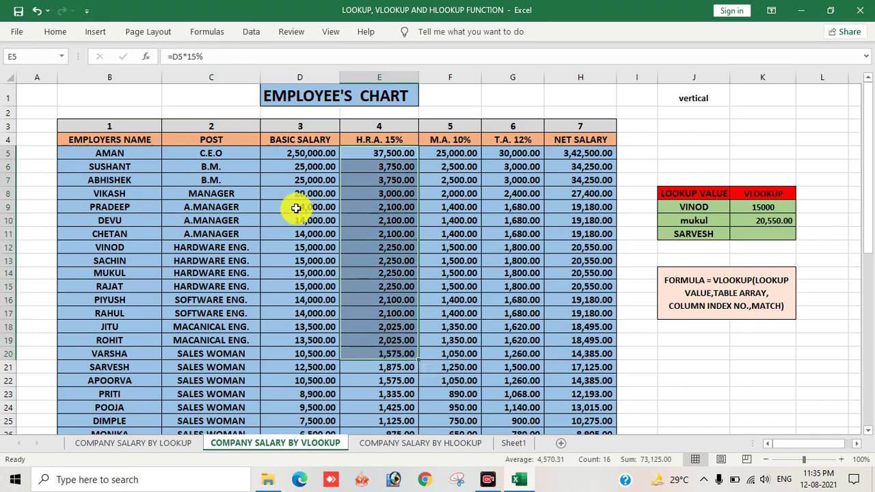
{"action": "left_click_drag", "start_coordinate": [302, 260], "coordinate": [323, 376]}
{"action": "left_click_drag", "start_coordinate": [114, 175], "coordinate": [143, 293]}
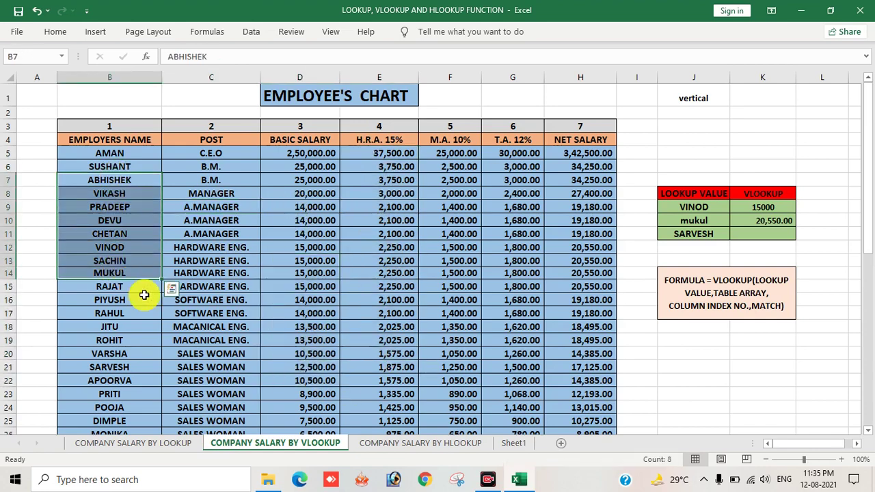
{"action": "left_click", "coordinate": [372, 442]}
{"action": "left_click", "coordinate": [391, 196]}
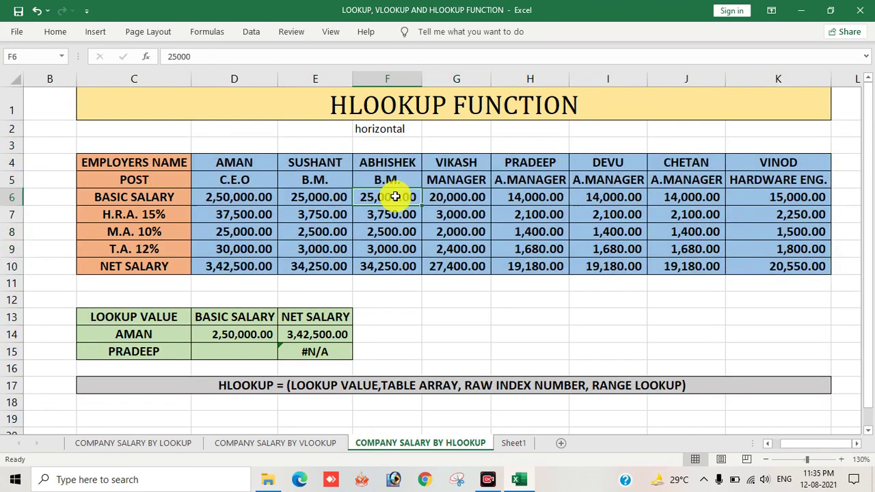
{"action": "left_click_drag", "start_coordinate": [154, 164], "coordinate": [686, 179]}
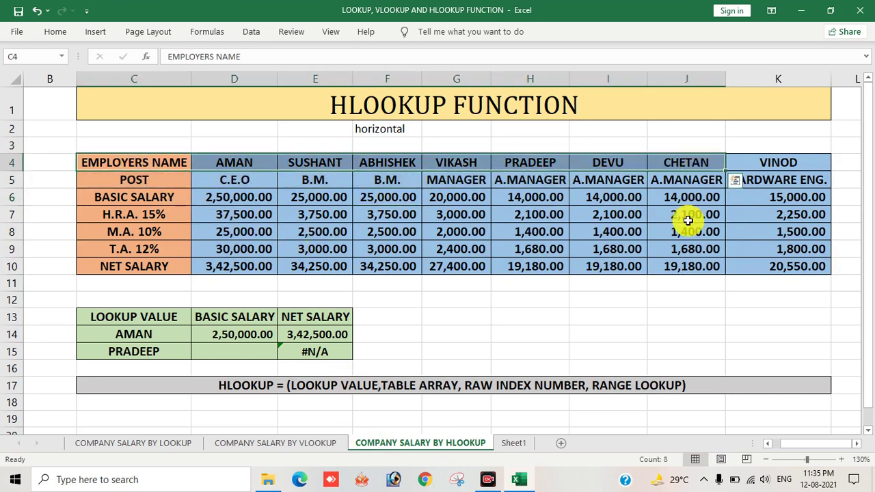
{"action": "left_click", "coordinate": [686, 232]}
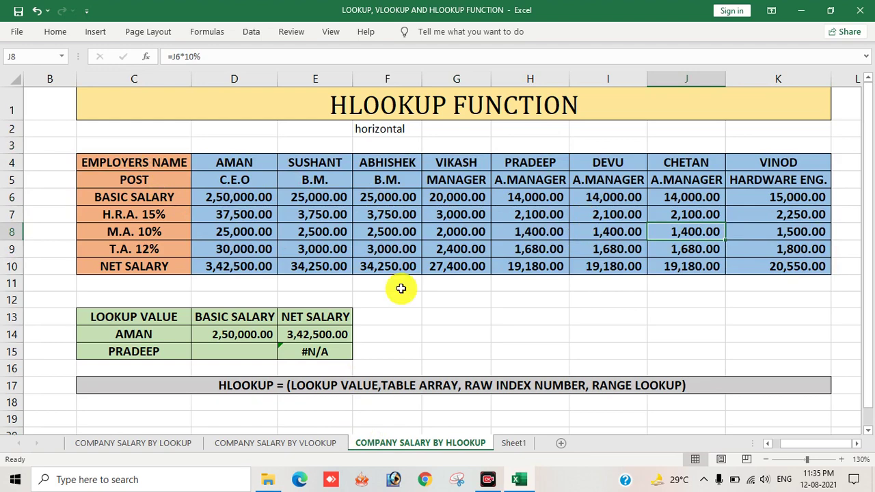
Step: Read the note on the Lookup formula on the COMPANY SALARY BY LOOKUP sheet, then return to the COMPANY SALARY BY HLOOKUP sheet
{"action": "left_click", "coordinate": [166, 444]}
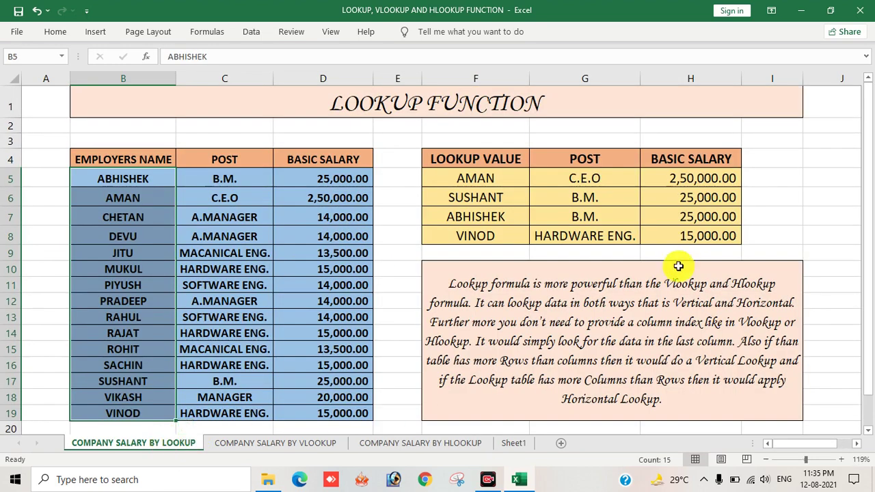
{"action": "left_click", "coordinate": [611, 350]}
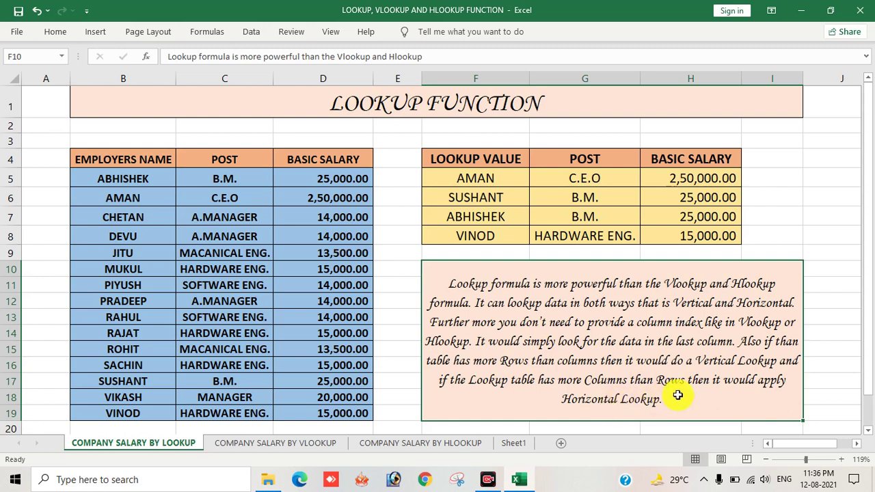
{"action": "left_click", "coordinate": [264, 333]}
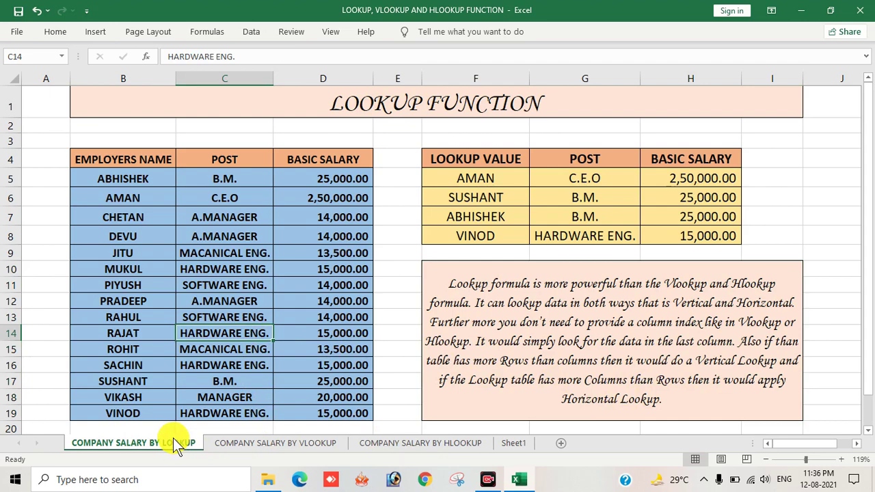
{"action": "left_click", "coordinate": [260, 443]}
{"action": "left_click", "coordinate": [381, 443]}
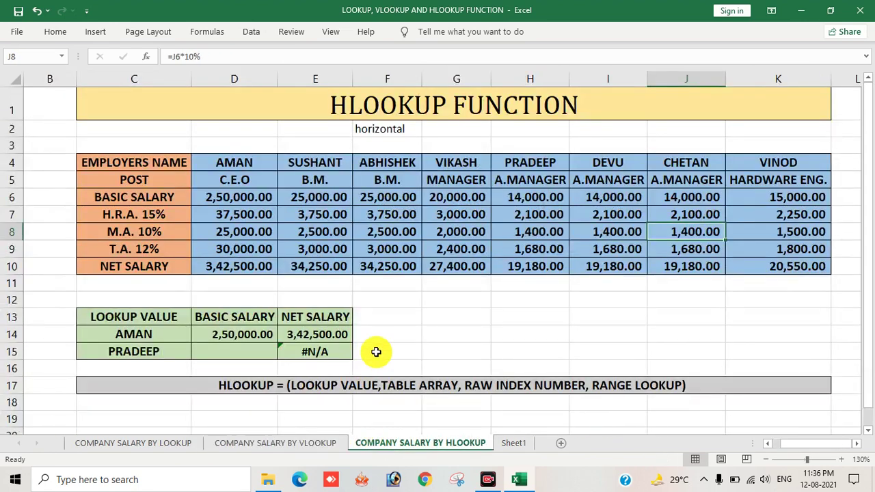